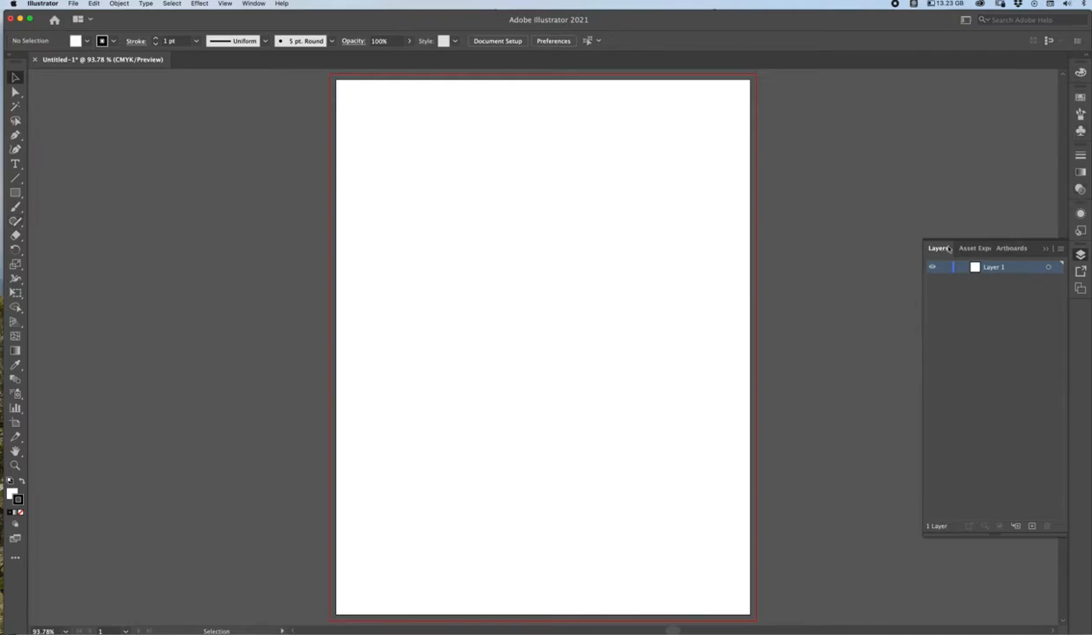
Step: Look through the Transparency, Stroke, Swatches, Color and Layers settings of the blank document
click(1074, 189)
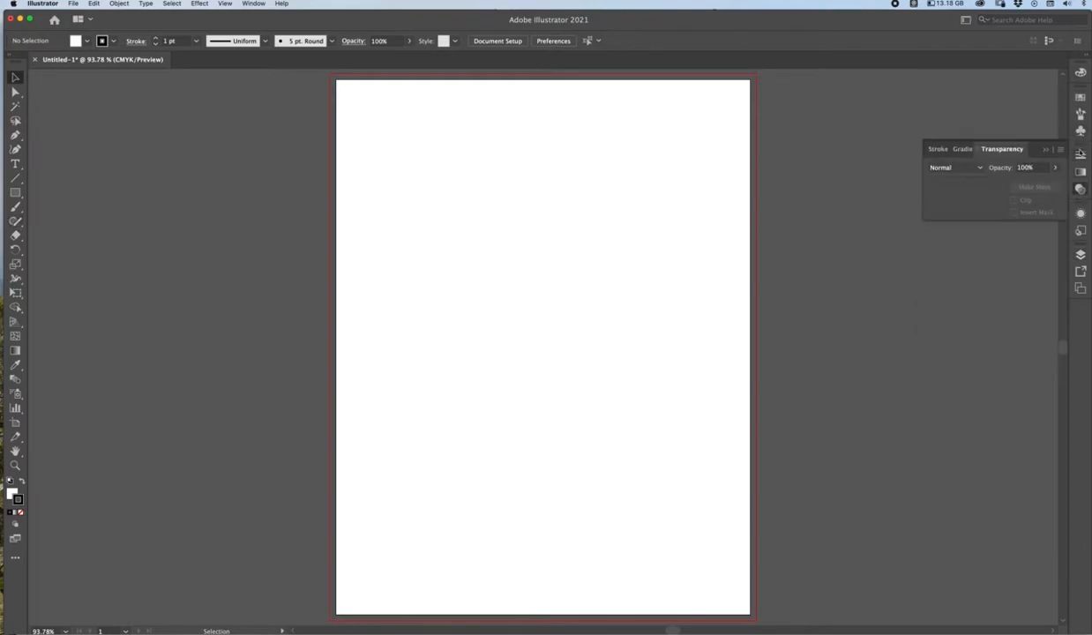
click(939, 149)
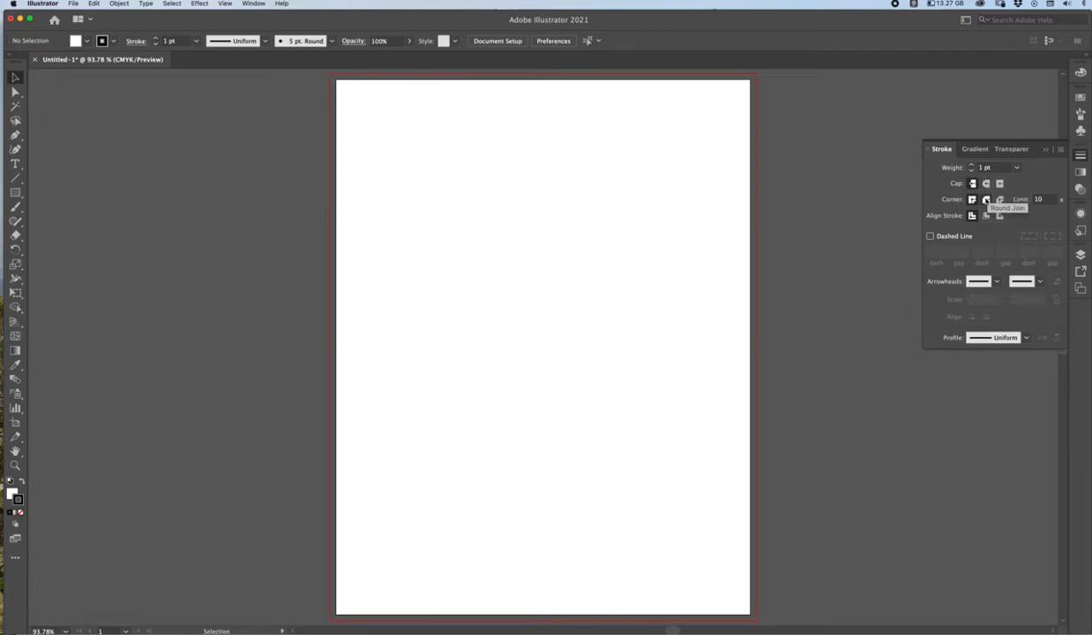
click(1080, 100)
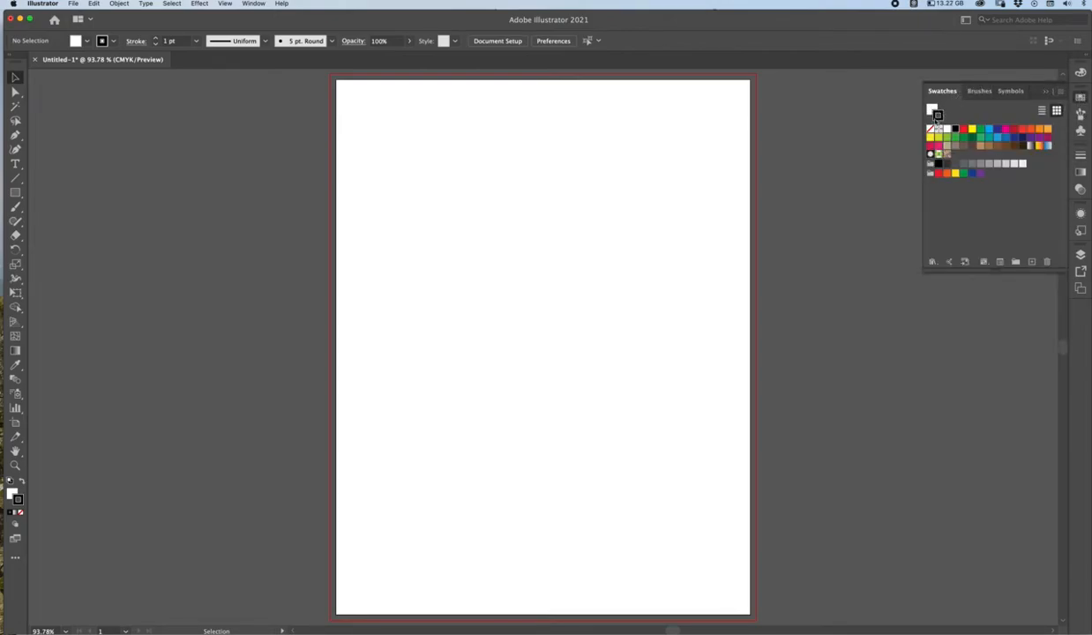
click(932, 109)
click(940, 115)
click(1080, 74)
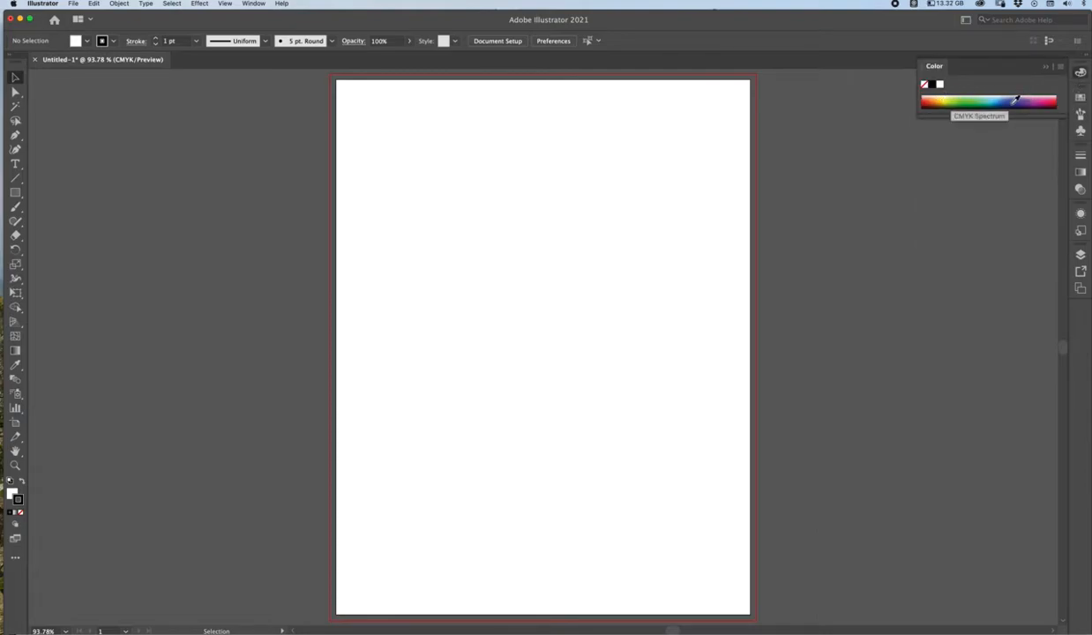
click(1081, 255)
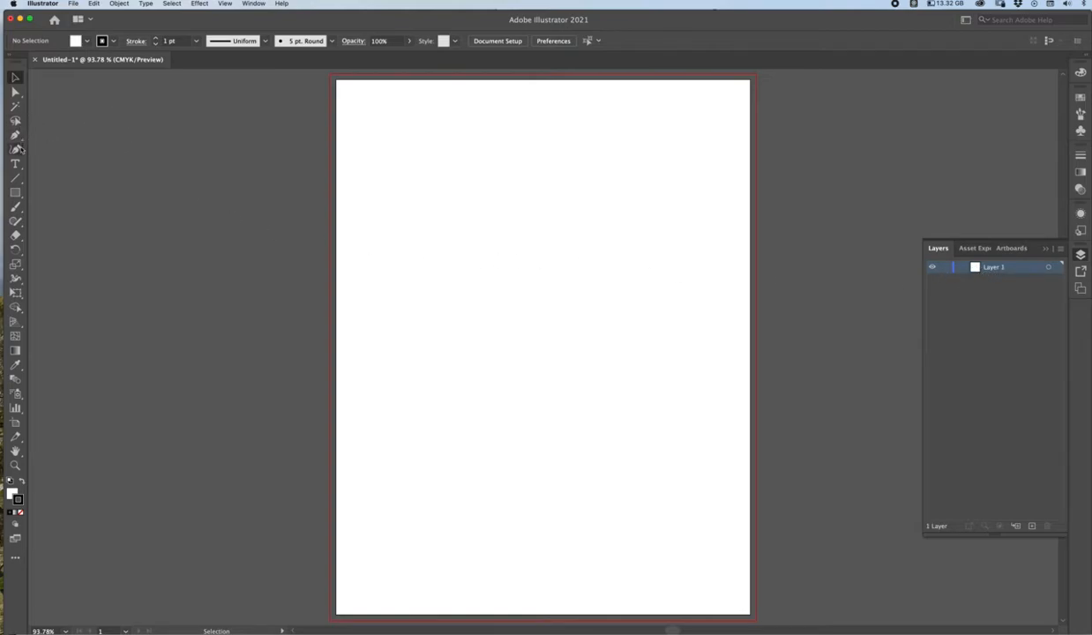
Step: Draw a rectangle about 3.62 by 4.02 in in the upper-left part of the artboard
click(17, 193)
drag(17, 193, 61, 192)
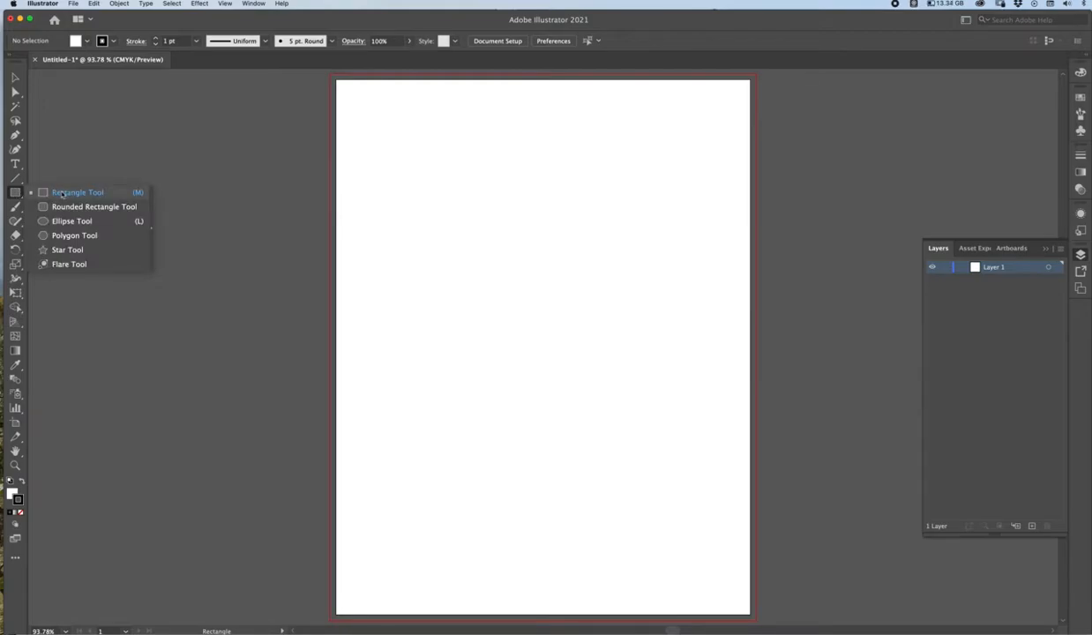
mouse_move(55, 193)
mouse_down()
mouse_move(21, 195)
mouse_move(55, 193)
mouse_move(88, 214)
mouse_move(97, 251)
mouse_move(69, 194)
mouse_up()
drag(69, 194, 66, 190)
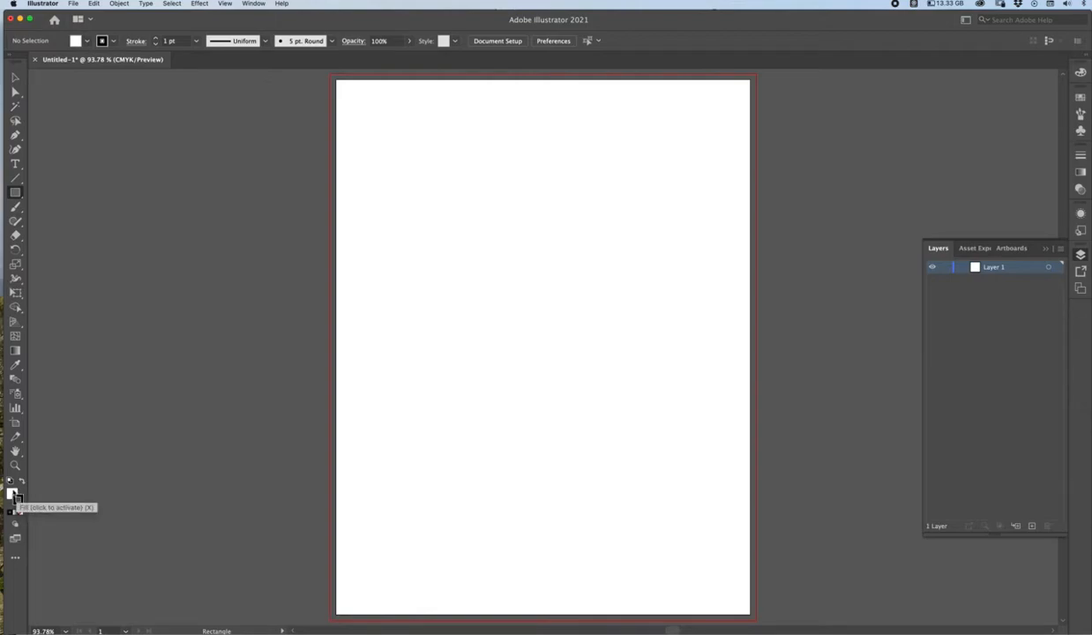
click(12, 493)
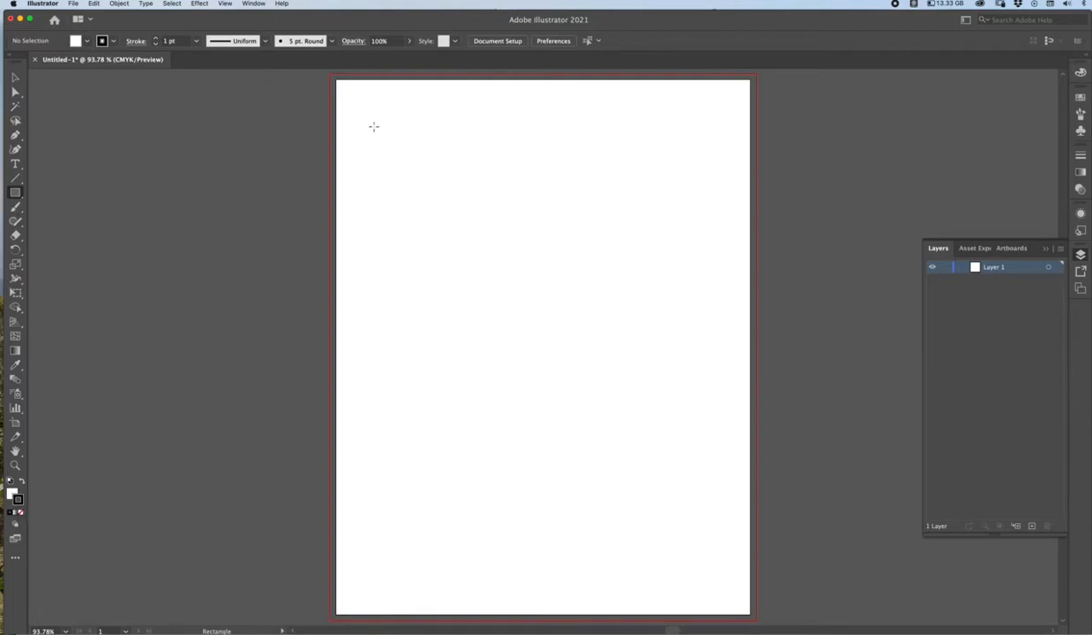
drag(364, 125, 542, 321)
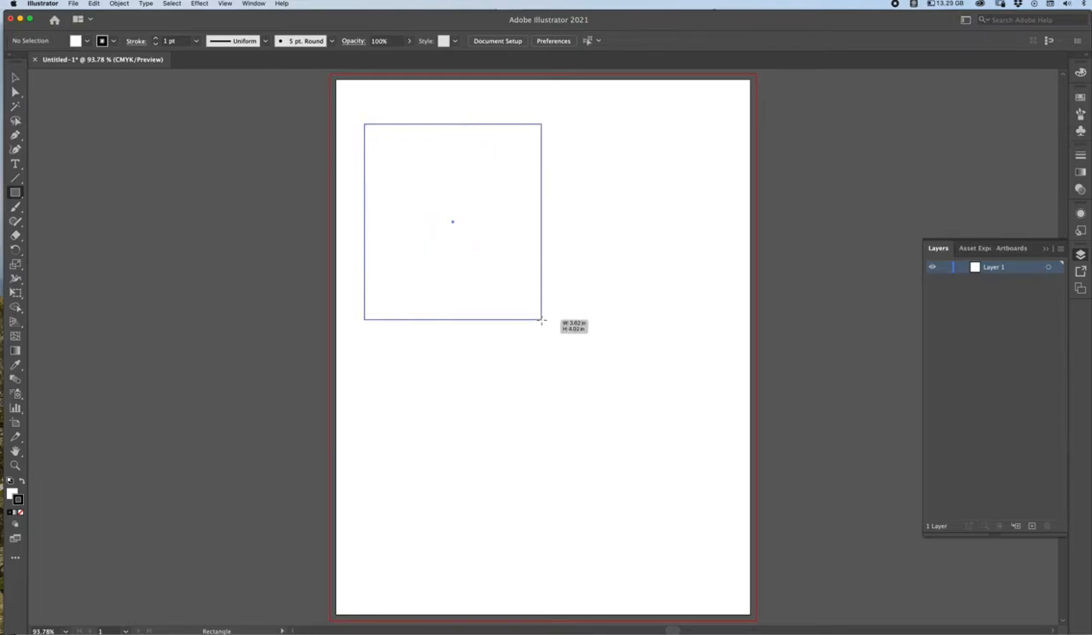
drag(541, 321, 541, 321)
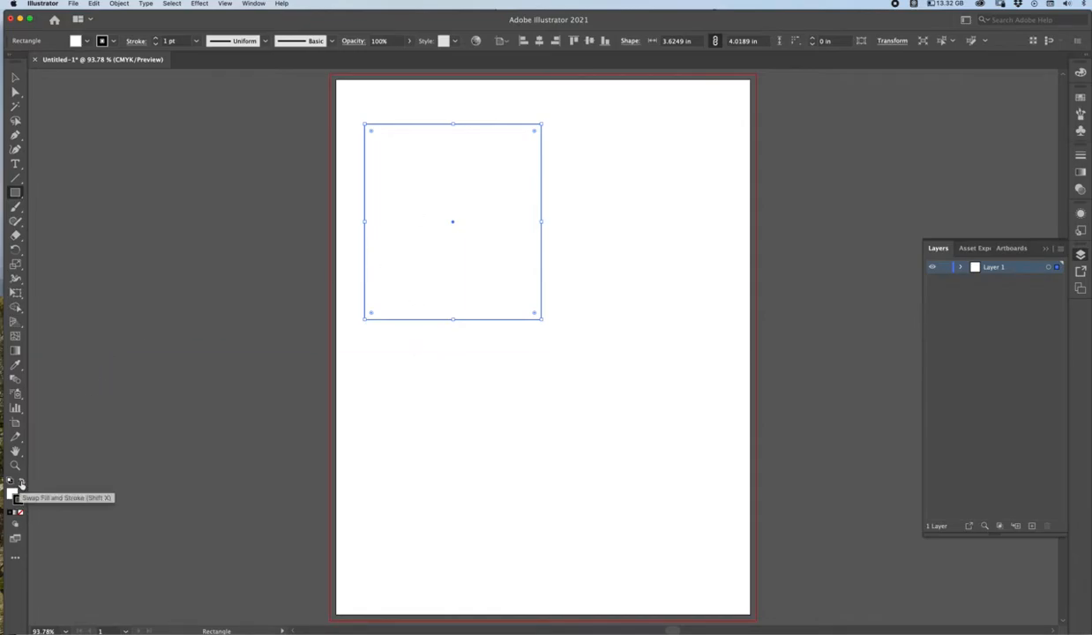
Step: Swap the rectangle's fill and stroke and back again, and give it a purple fill and no stroke
click(22, 482)
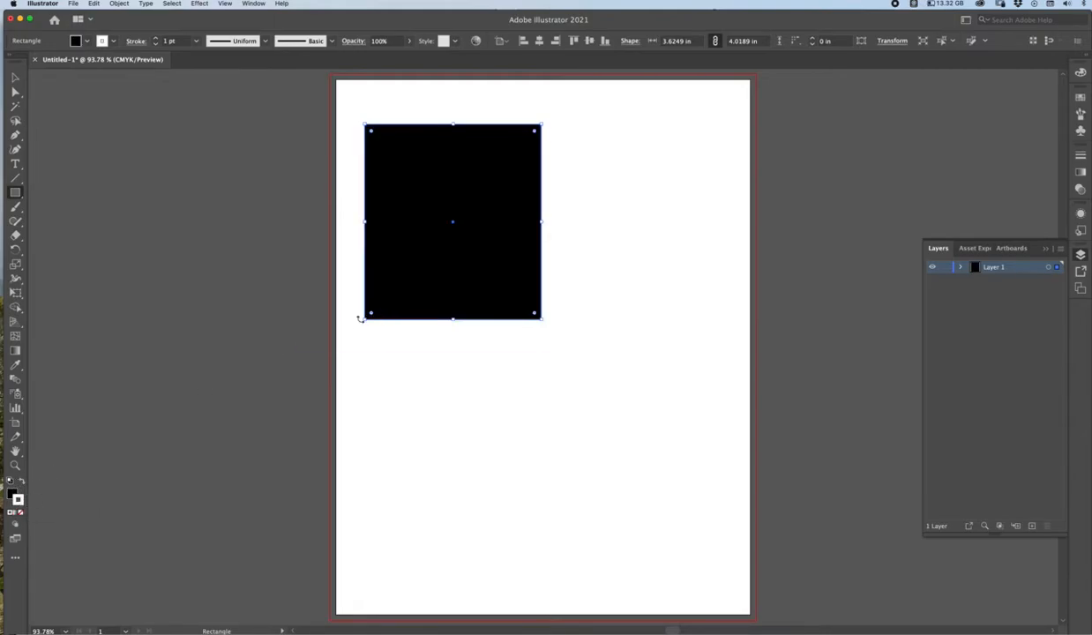
click(22, 482)
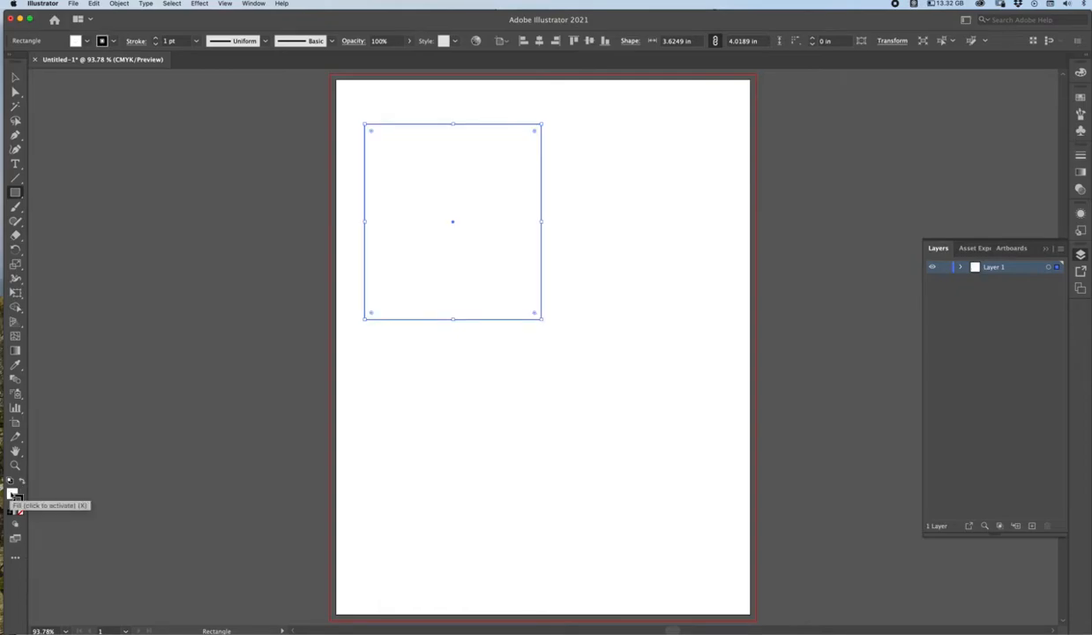
click(12, 495)
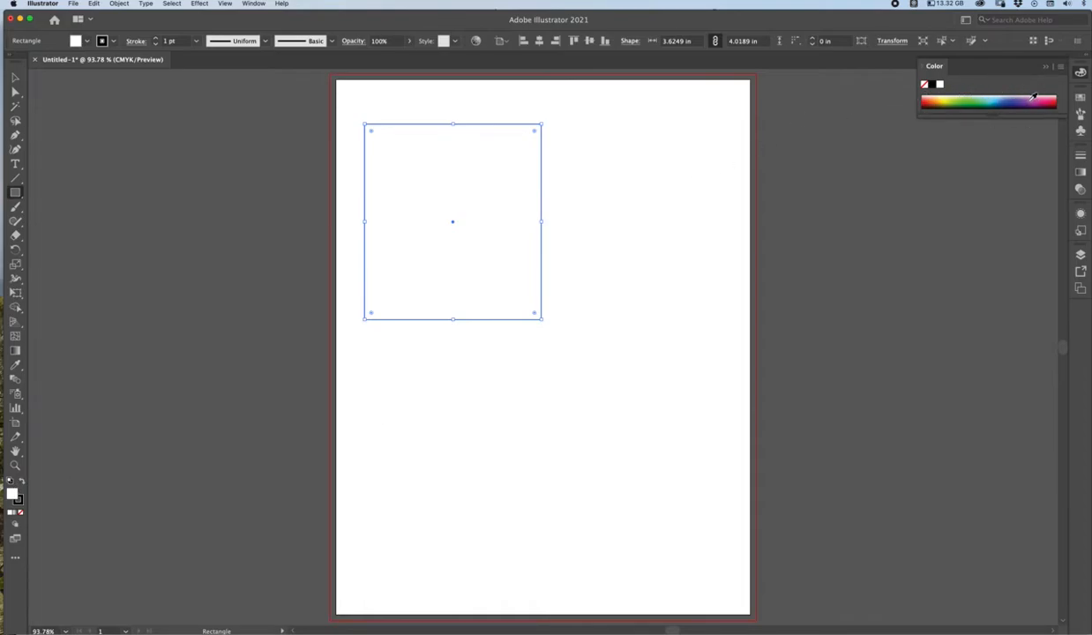
click(1003, 91)
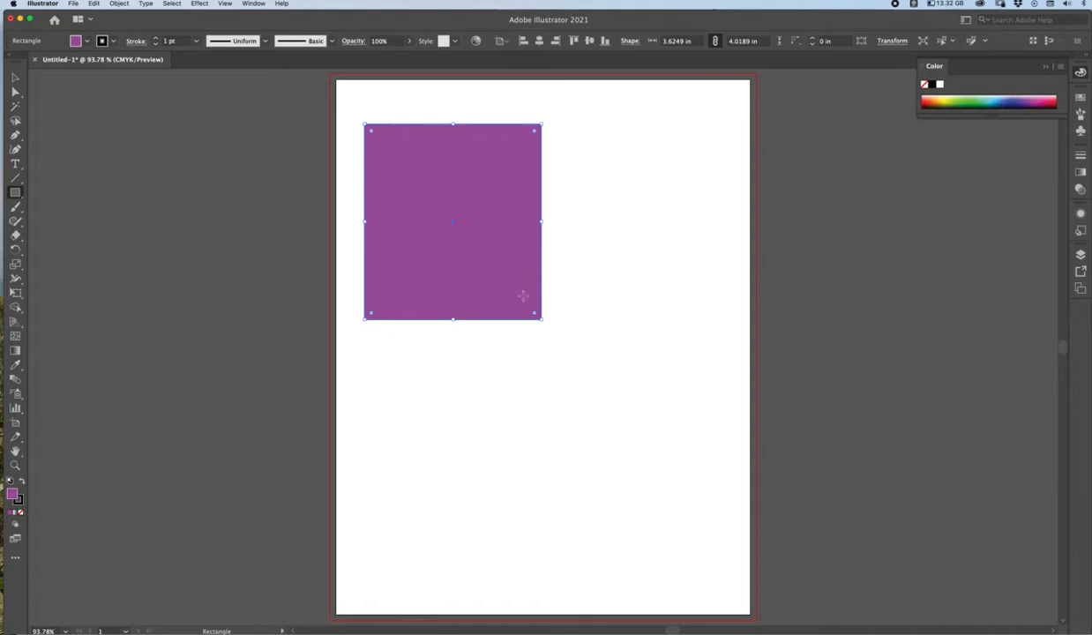
click(21, 514)
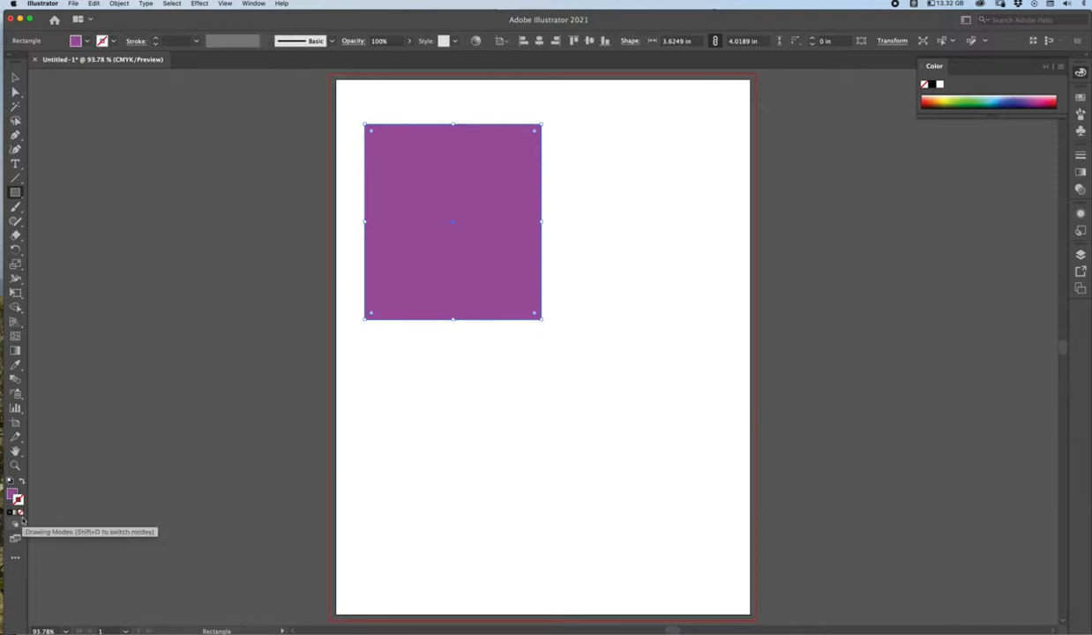
Step: Move the purple rectangle slightly down and to the right on the artboard
click(15, 78)
click(426, 402)
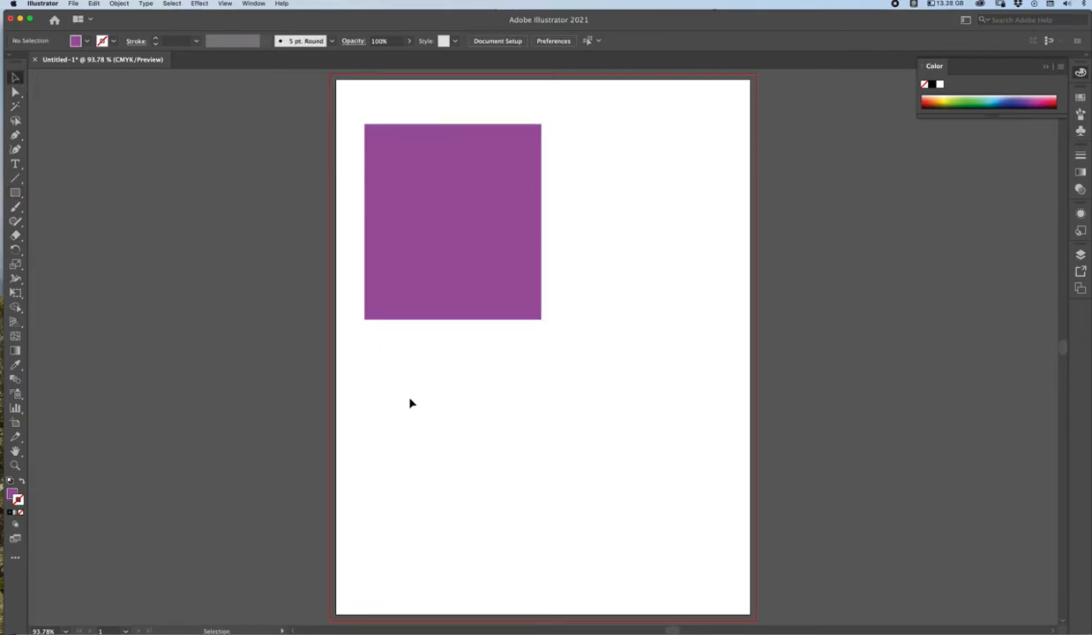
drag(496, 307, 502, 321)
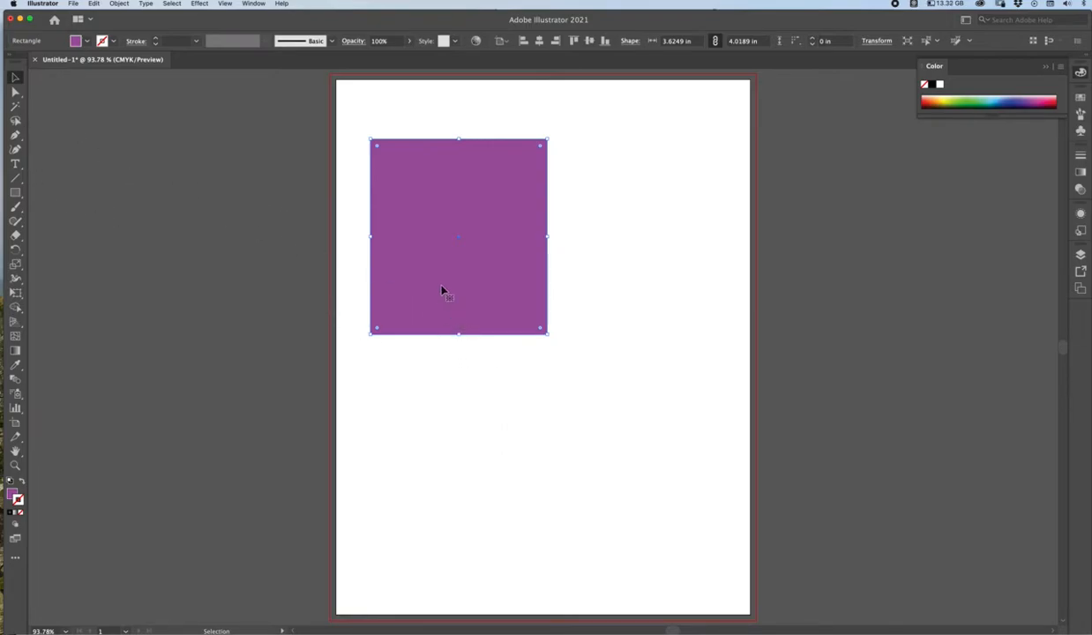
Step: Draw a rectangle about 3.03 by 3.39 in overlapping the purple one's lower-right corner, with a dark red fill and no stroke
key(m)
mouse_move(501, 335)
mouse_down()
mouse_move(524, 363)
mouse_move(650, 448)
mouse_up()
click(921, 99)
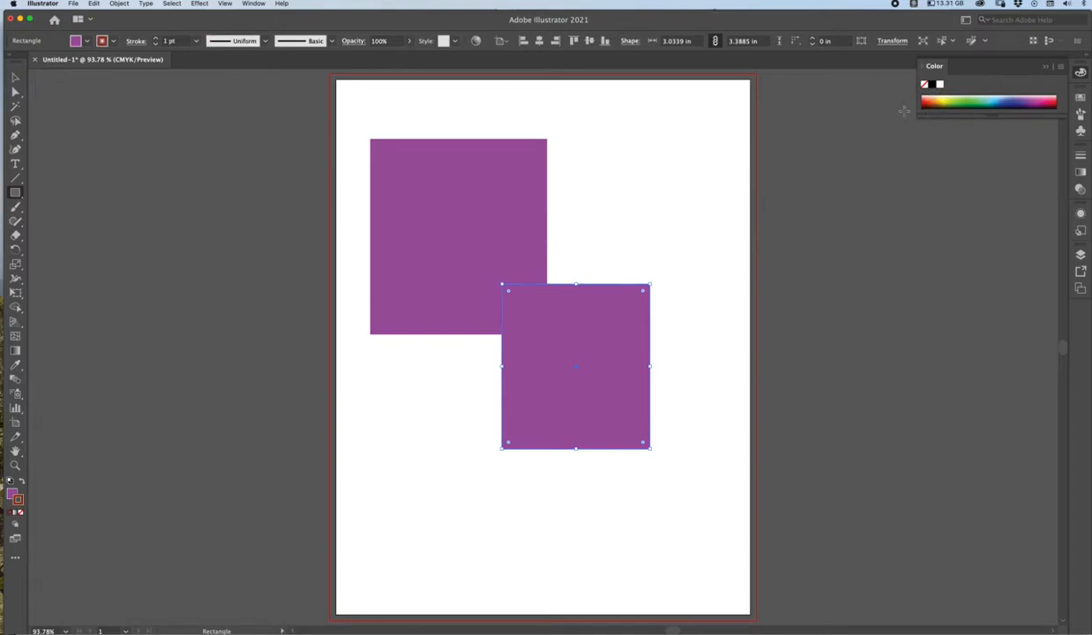
click(19, 513)
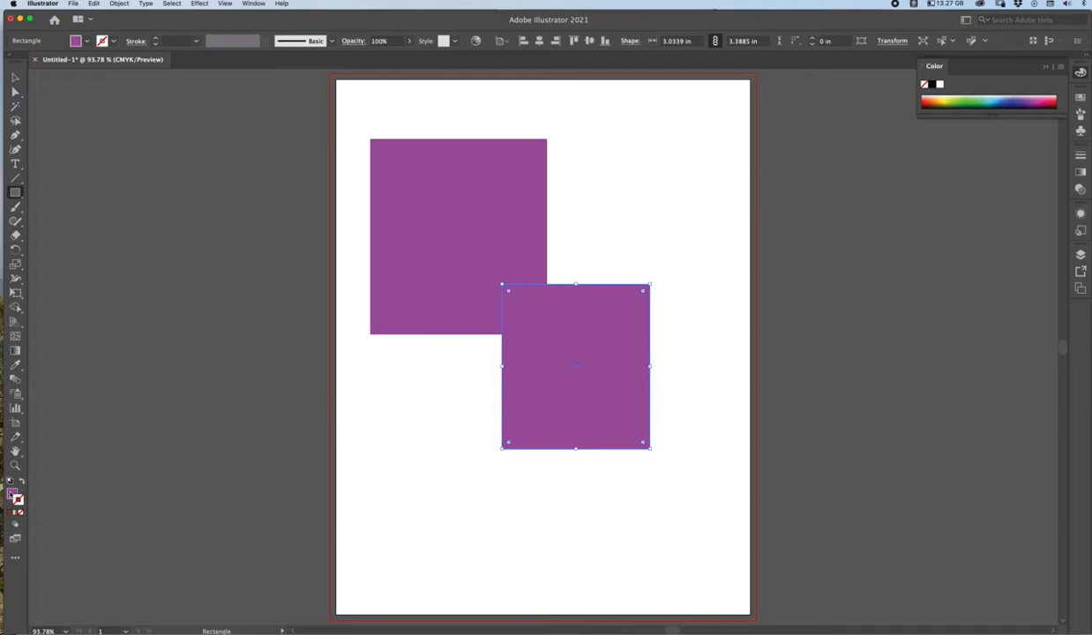
click(923, 102)
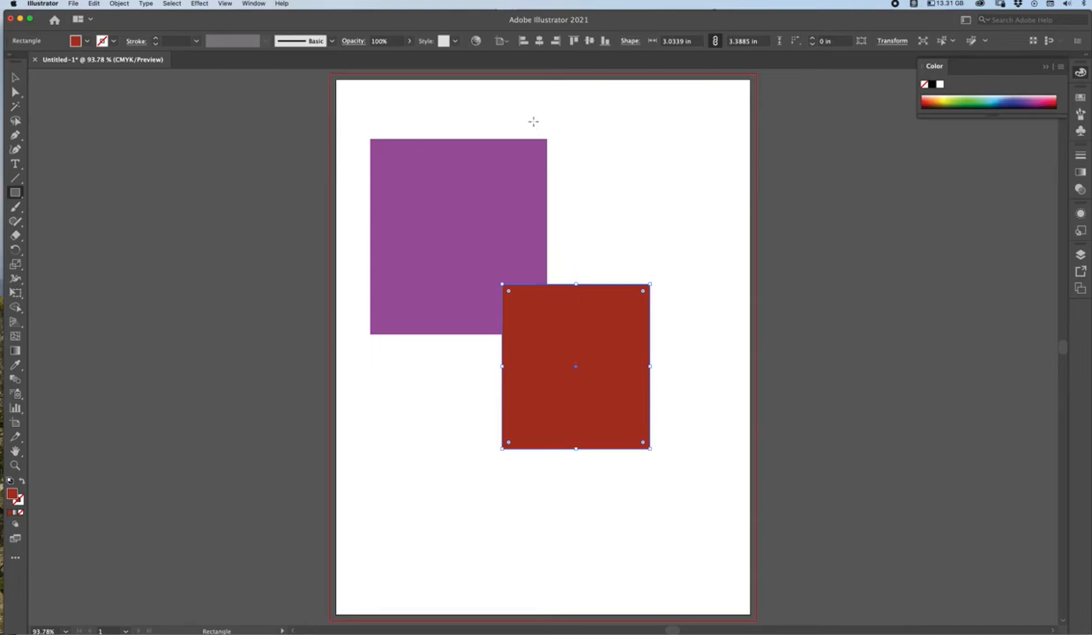
Step: Draw a dark blue rectangle about 3.12 by 1.87 in near the artboard's top and a crimson one about 6.19 by 1.69 in near its bottom
drag(516, 111, 667, 200)
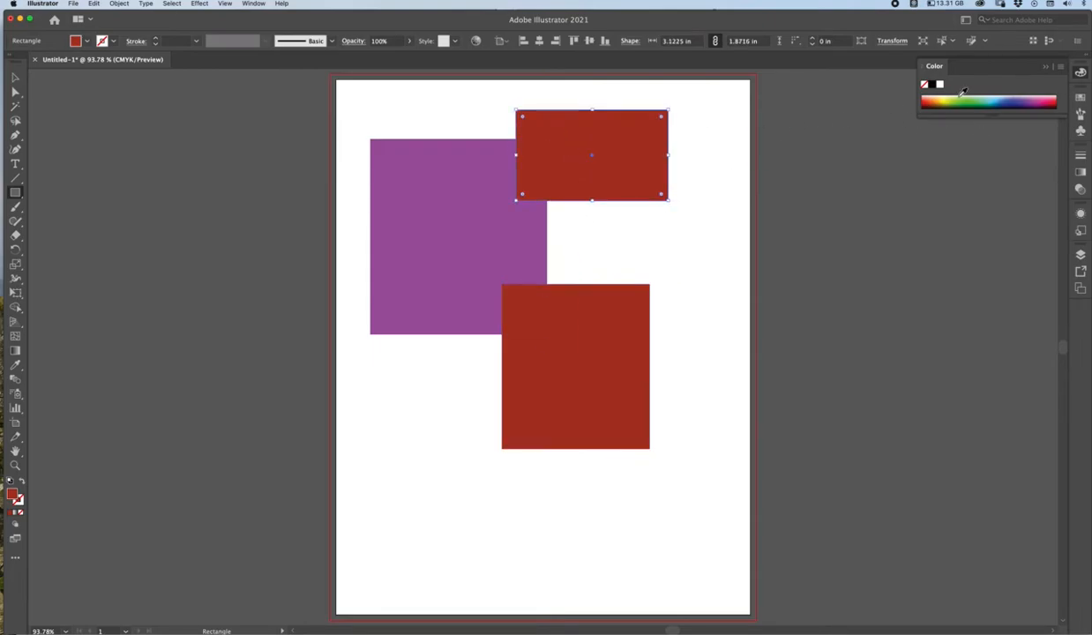
click(975, 100)
mouse_move(391, 475)
mouse_down()
mouse_move(545, 540)
mouse_move(693, 556)
mouse_up()
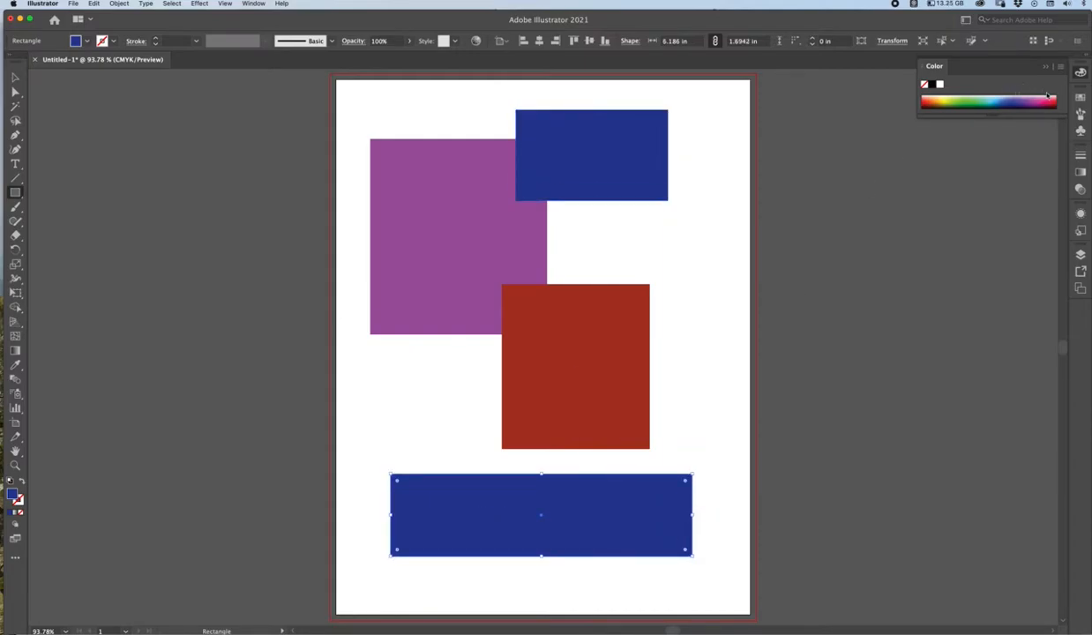
click(1014, 95)
Step: Draw a narrow vertical rectangle about 0.80 by 5.31 in overlapping the purple and crimson ones, with a light blue fill
mouse_move(398, 263)
mouse_down()
mouse_move(402, 380)
mouse_move(435, 520)
mouse_up()
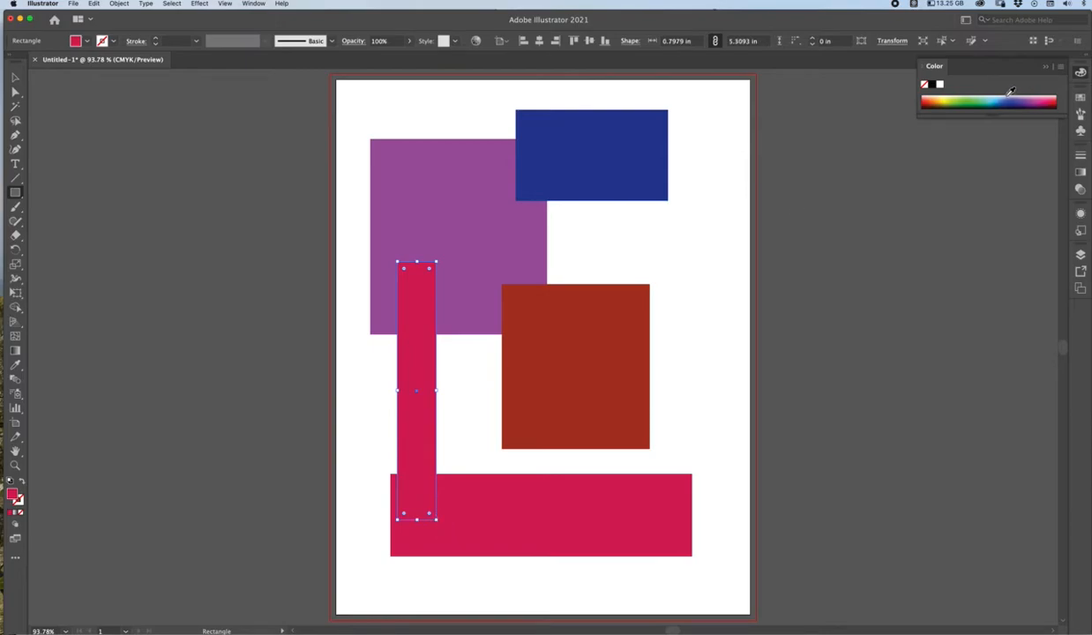
click(966, 93)
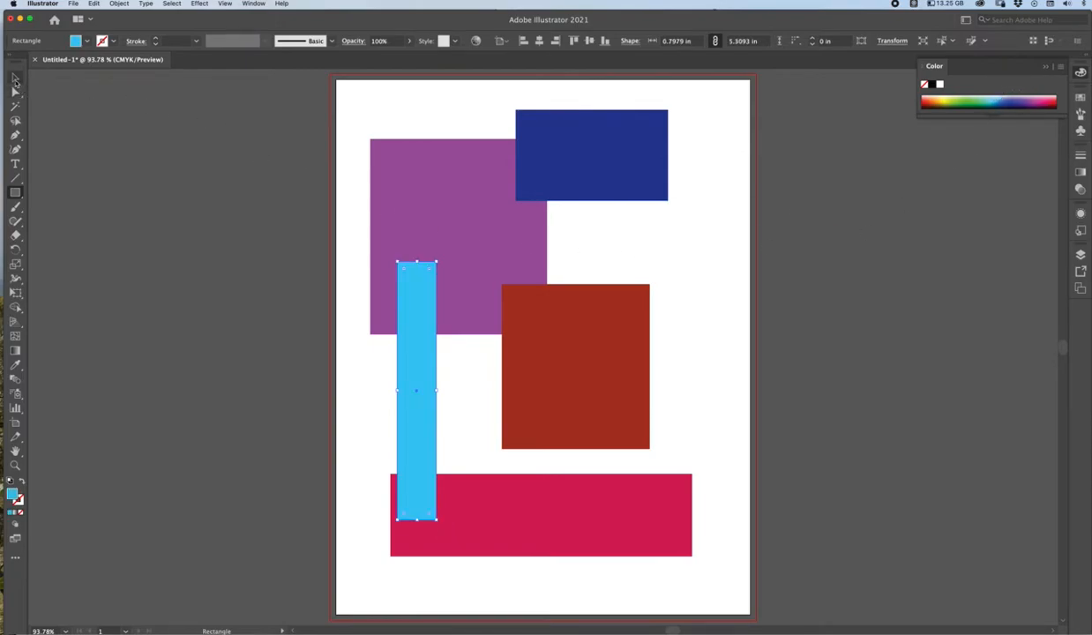
click(15, 77)
click(266, 349)
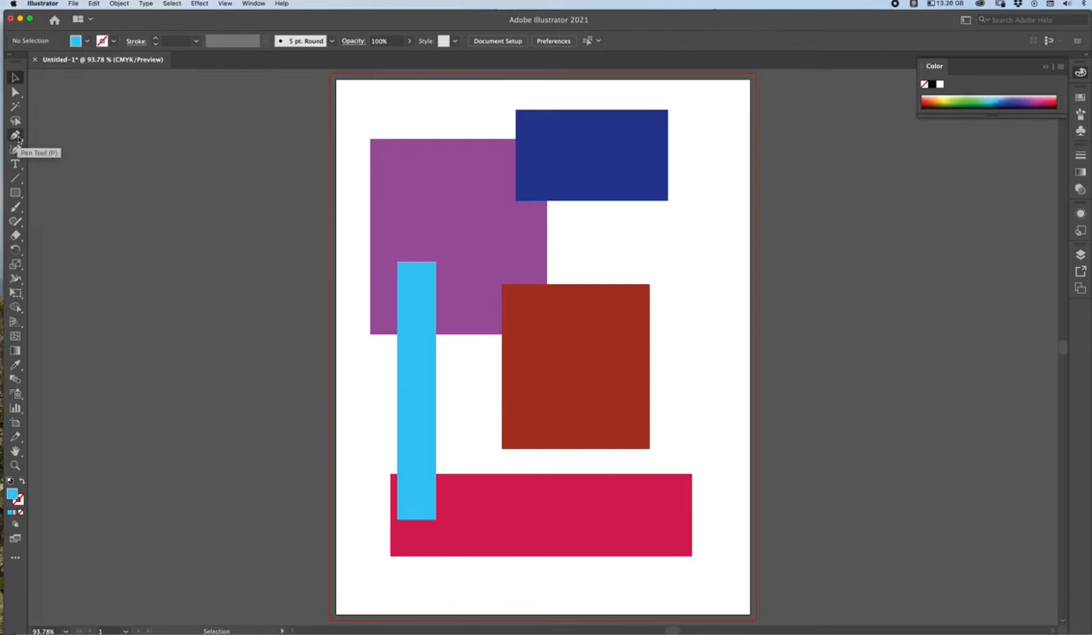
Step: Delete all the rectangles from the artboard
drag(362, 90, 643, 495)
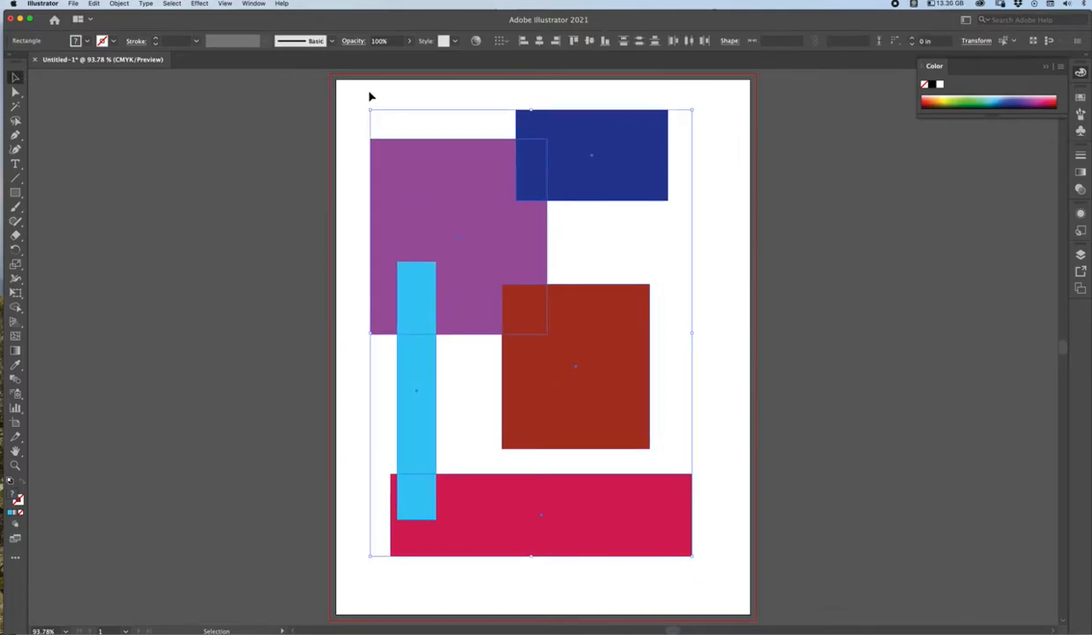
drag(344, 96, 701, 575)
key(Delete)
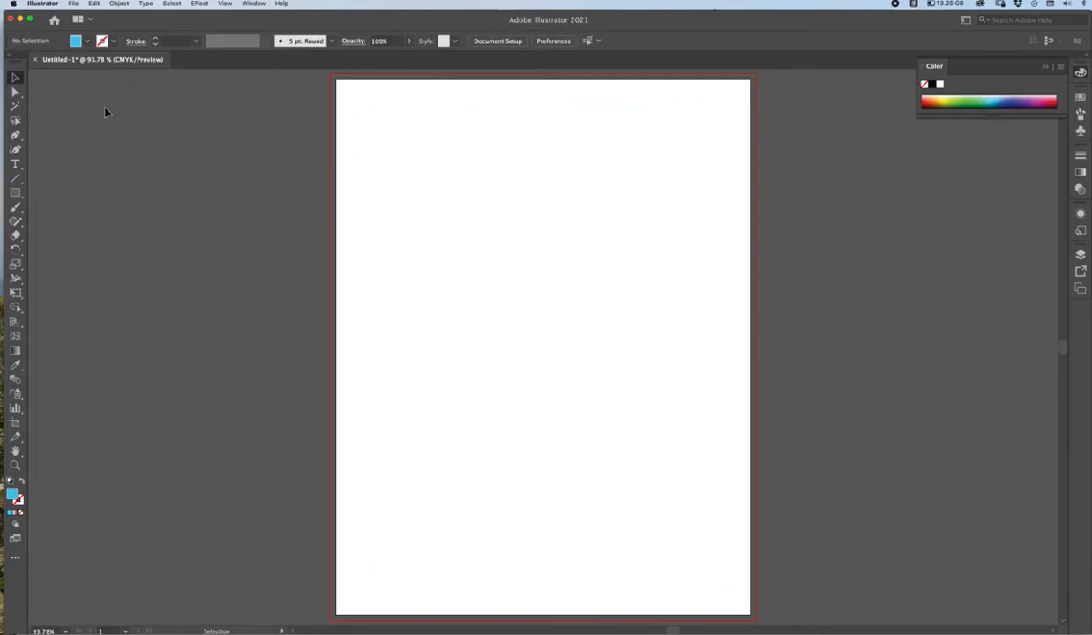
Step: Draw a curved Pen tool segment from about X 1.22, Y 2.69 in to about X 2.39, Y 4.97 in
click(15, 135)
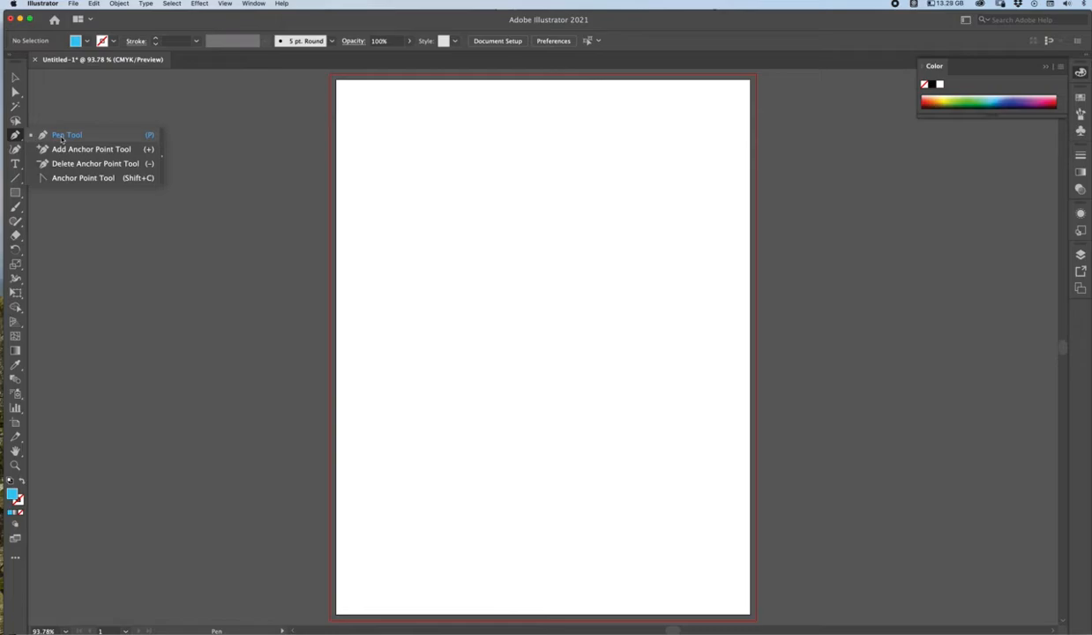
click(62, 138)
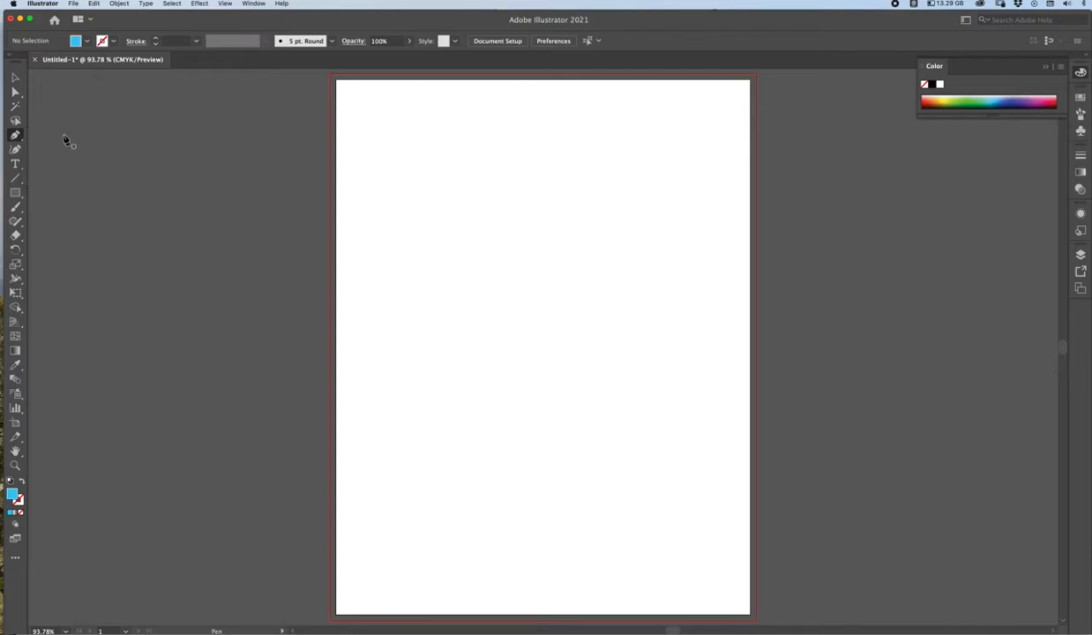
click(395, 212)
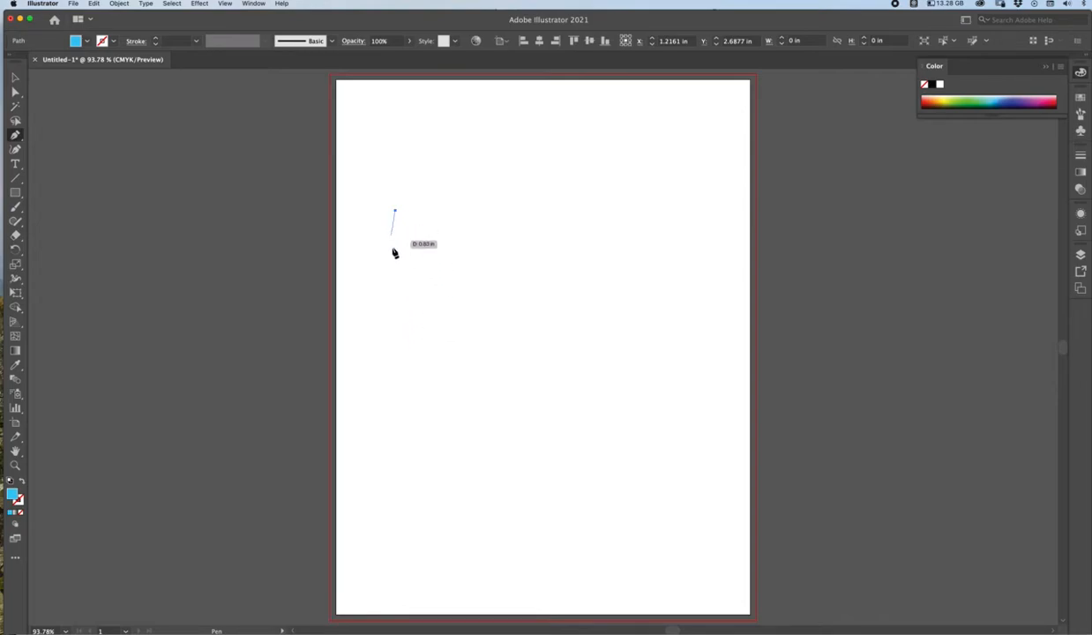
click(453, 325)
drag(456, 332, 537, 343)
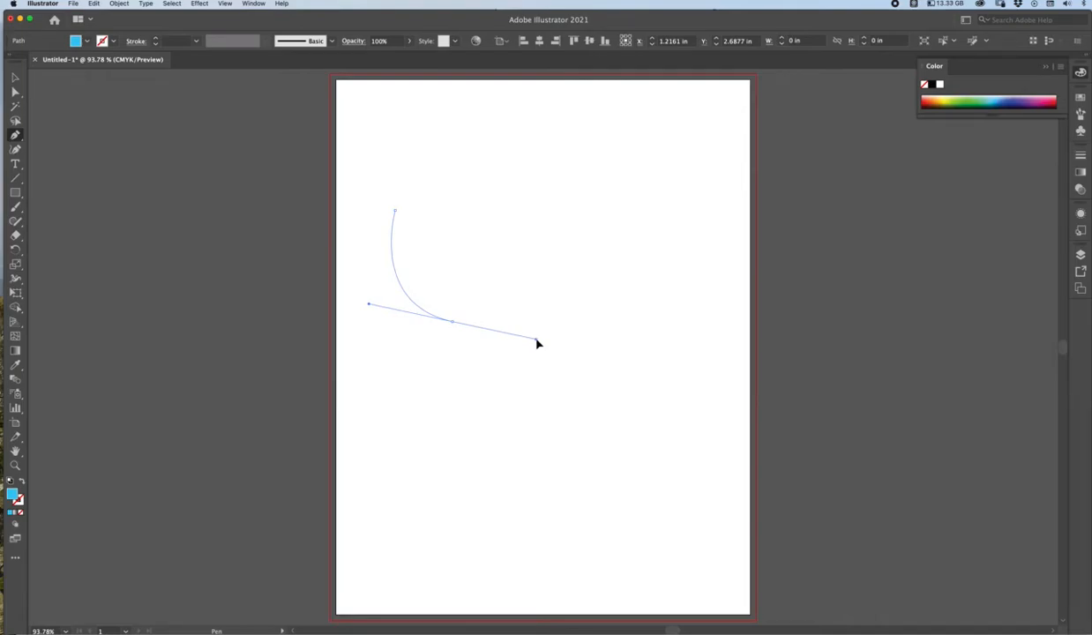
mouse_move(537, 343)
mouse_down()
mouse_move(557, 343)
mouse_move(514, 347)
mouse_move(543, 321)
mouse_move(517, 336)
mouse_move(521, 358)
mouse_move(468, 400)
mouse_move(385, 400)
mouse_move(546, 319)
mouse_move(519, 372)
mouse_move(446, 403)
mouse_move(546, 352)
mouse_up()
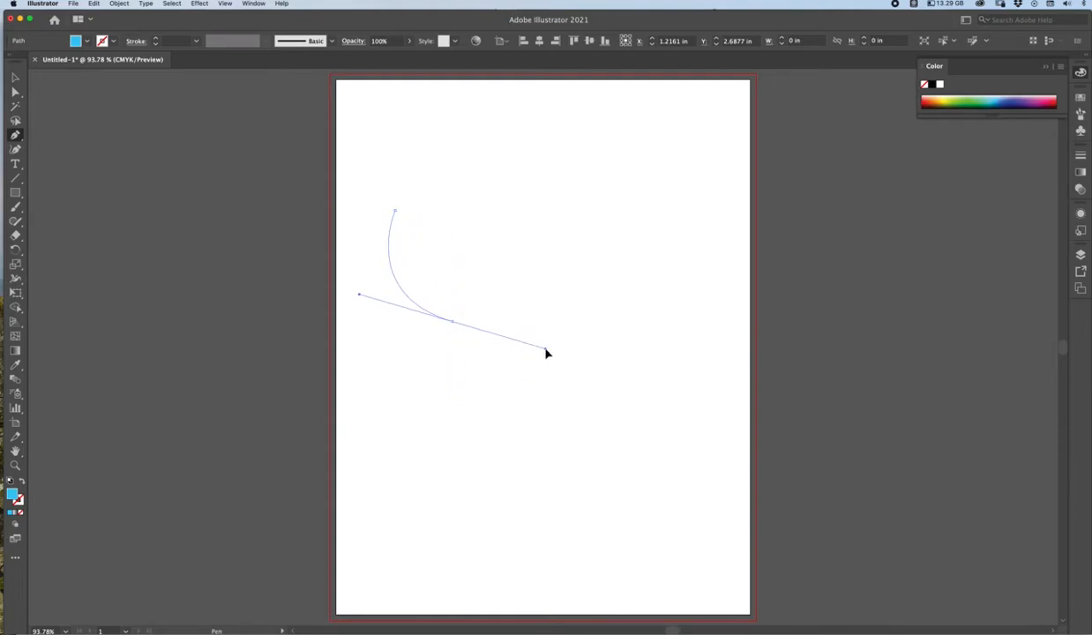
drag(546, 353, 546, 353)
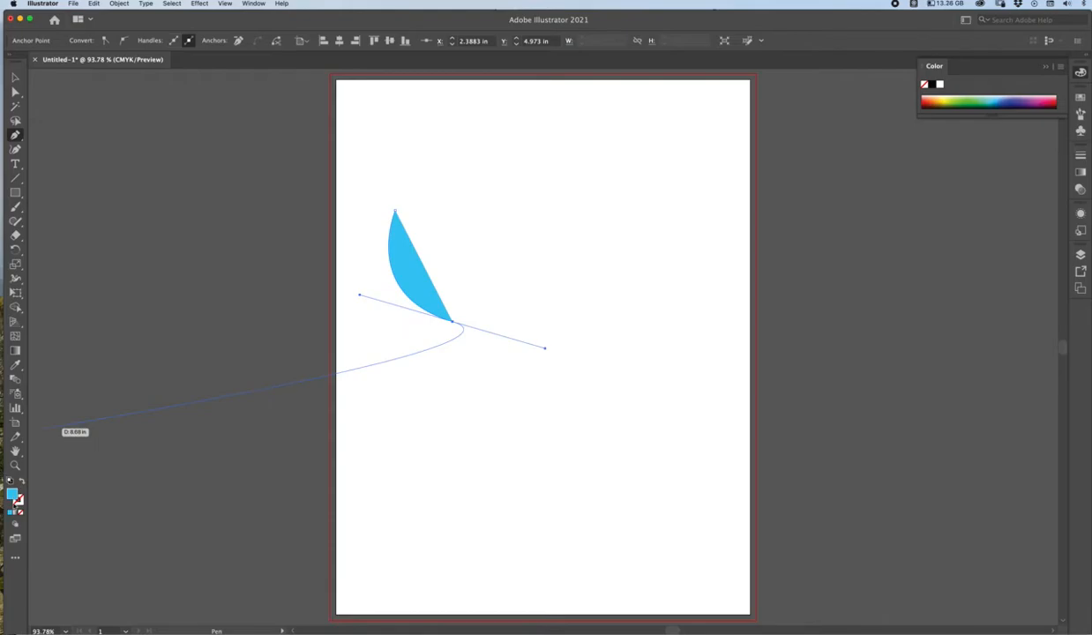
Step: Give the curved Pen path a light blue stroke and remove its fill
click(18, 499)
click(11, 514)
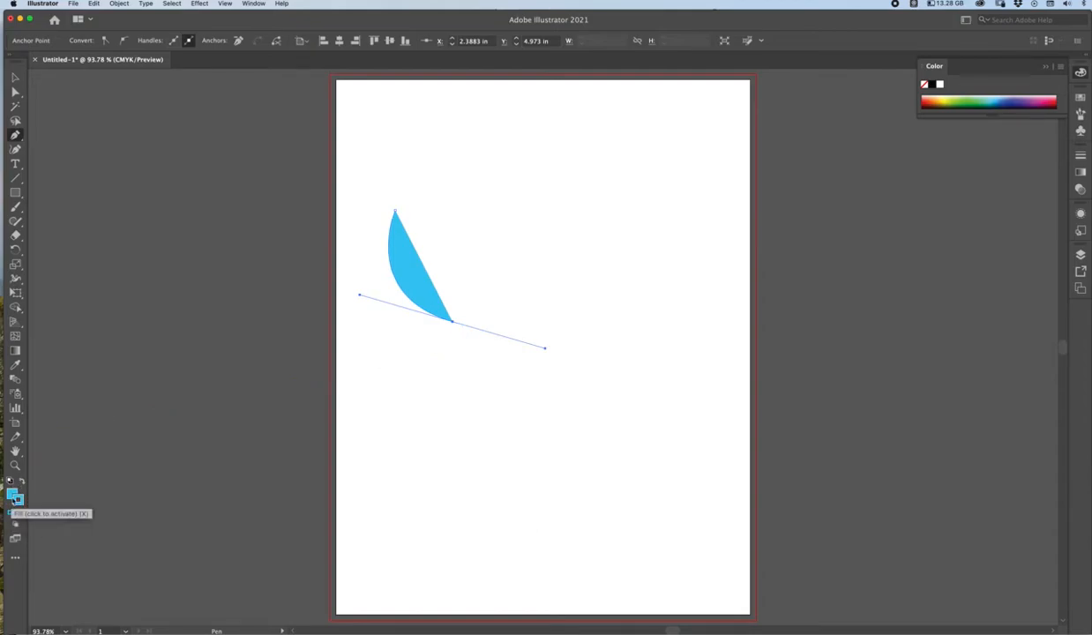
click(10, 496)
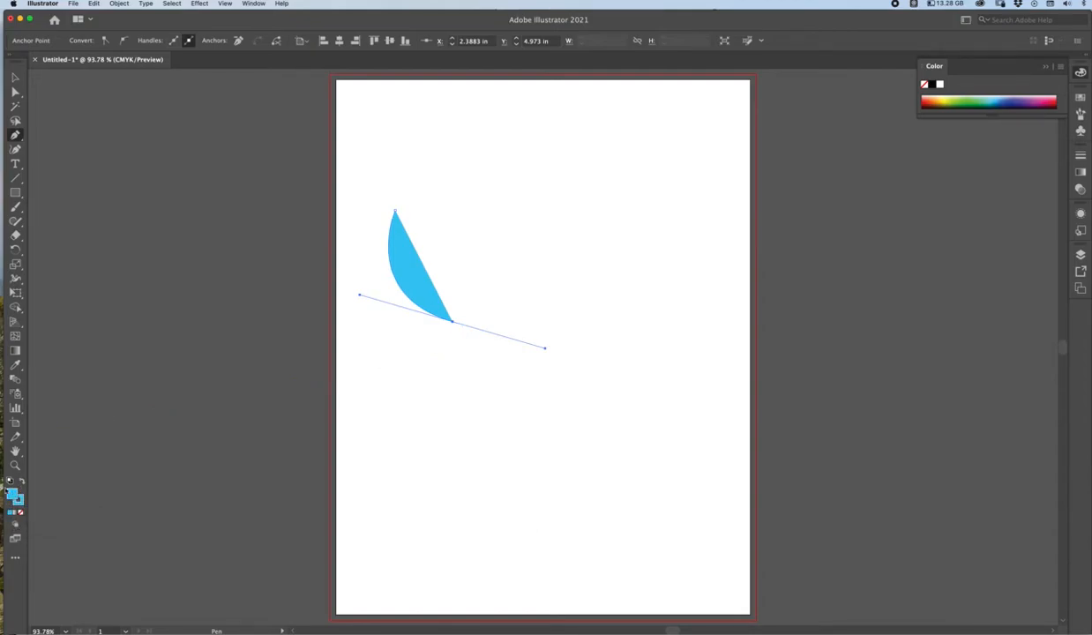
click(20, 513)
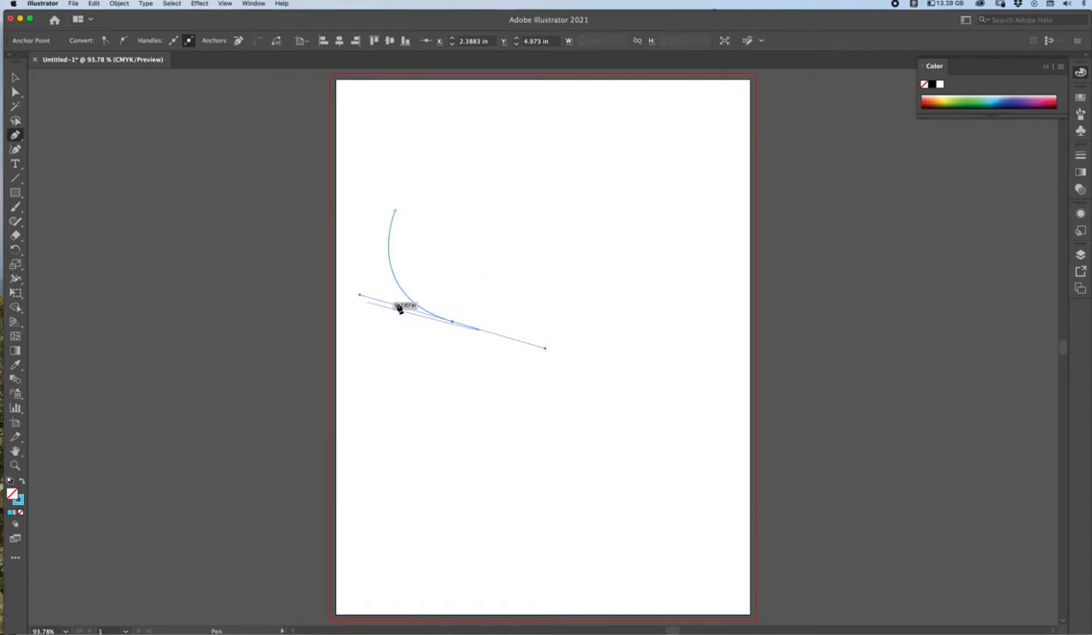
Step: Continue the path with a curve to about X 3.68, Y 3.03 in and close it with another curve at its starting anchor
click(517, 231)
drag(516, 229, 492, 216)
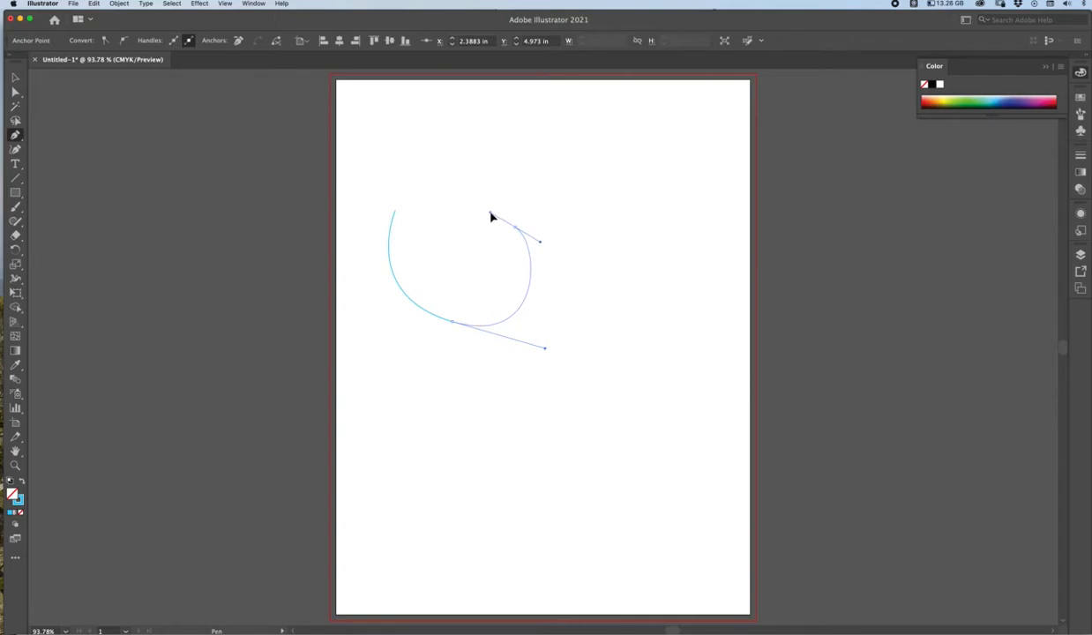
drag(492, 216, 490, 215)
click(395, 213)
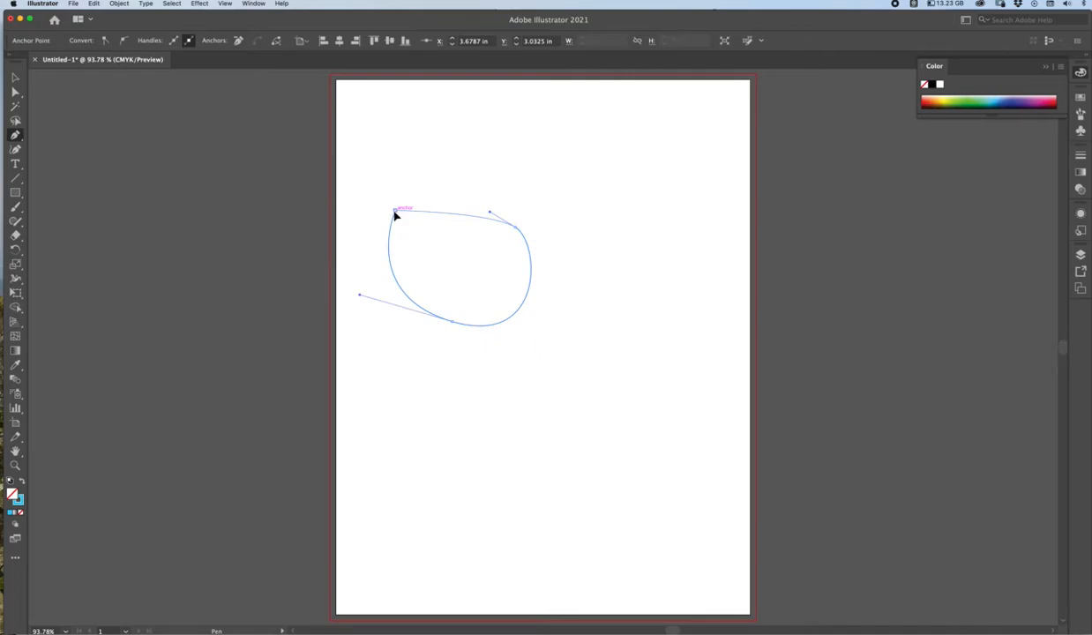
drag(394, 217, 359, 246)
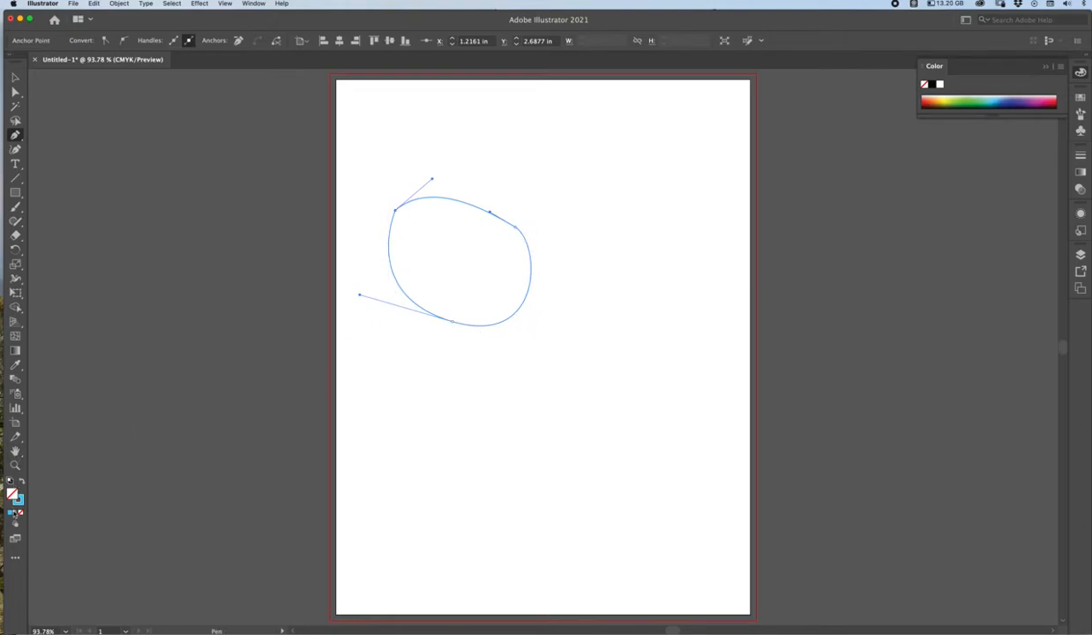
Step: Fill the closed shape with light blue and move it up the artboard to about X 2.63, Y 1.98 in
click(12, 494)
click(10, 513)
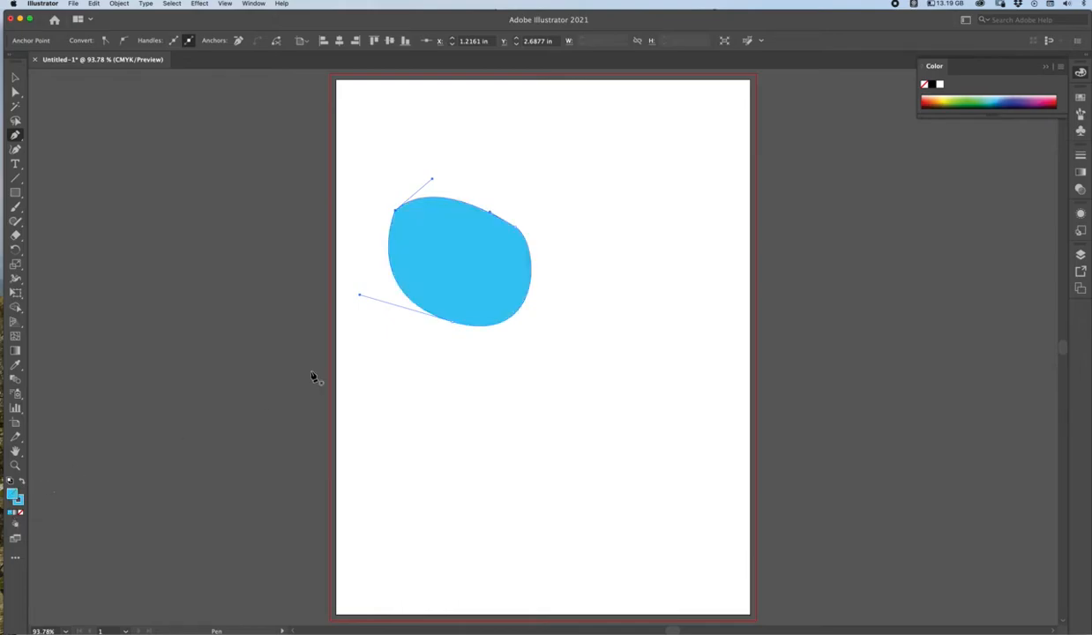
key(v)
click(463, 395)
drag(452, 266, 456, 175)
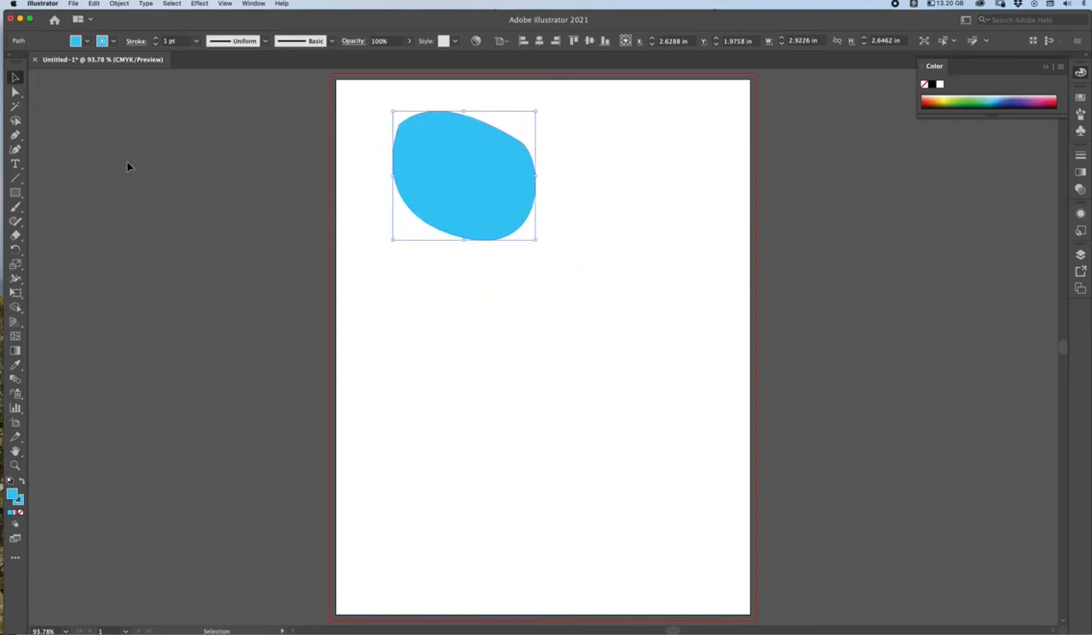
click(16, 134)
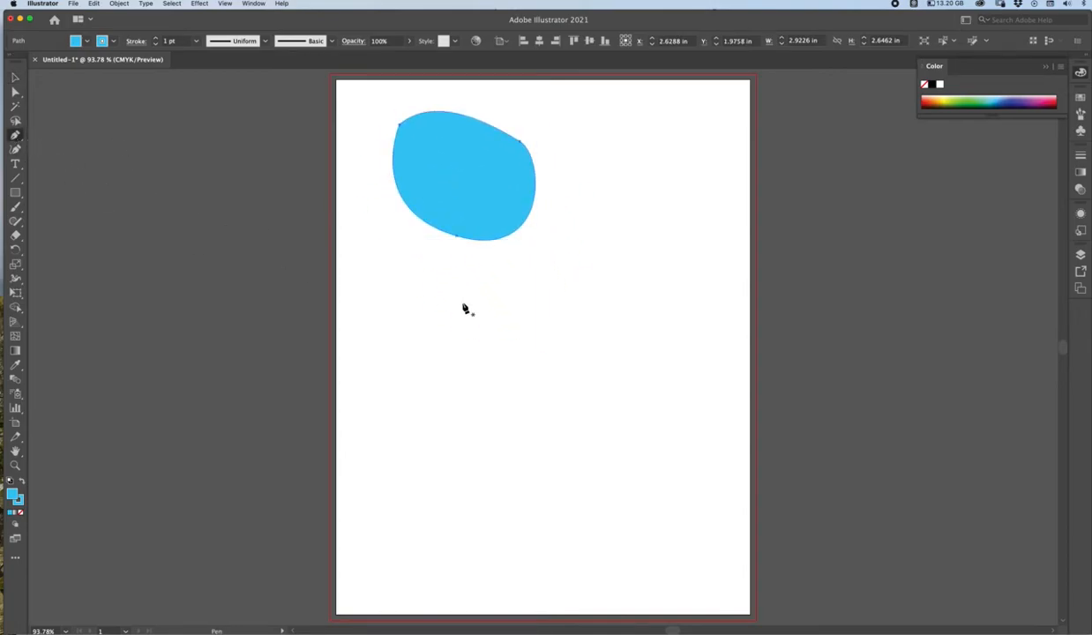
click(20, 512)
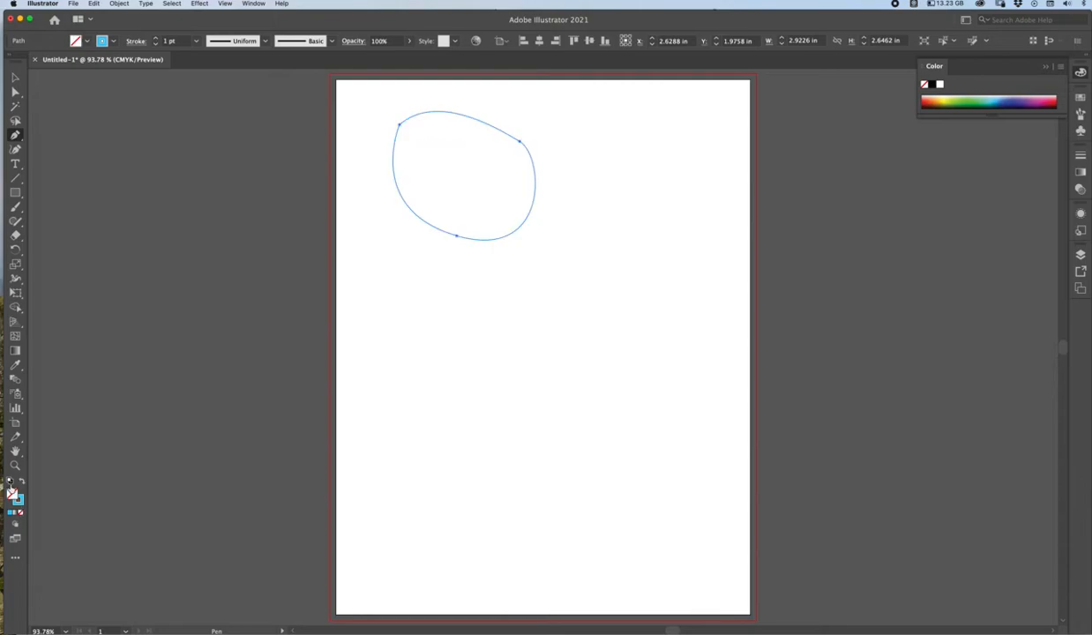
key(super+z)
key(v)
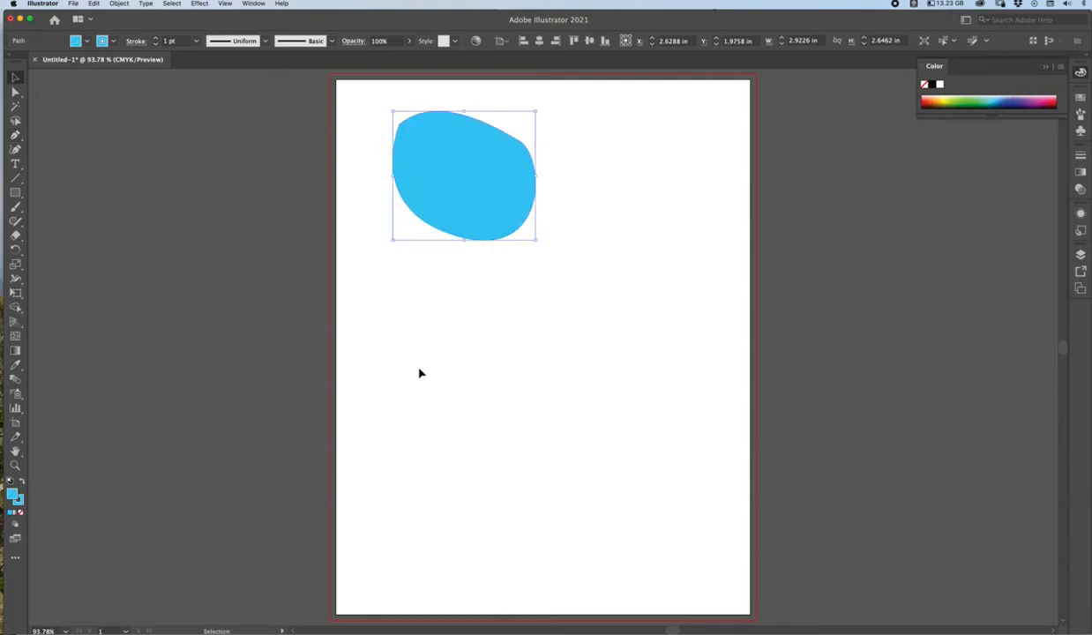
Step: Draw an unfilled, light blue-stroked Pen path from about X 1.38, Y 5.64 in, curving through X 3.94, Y 4.96 in to X 4.74, Y 7.14 in
click(251, 381)
click(21, 512)
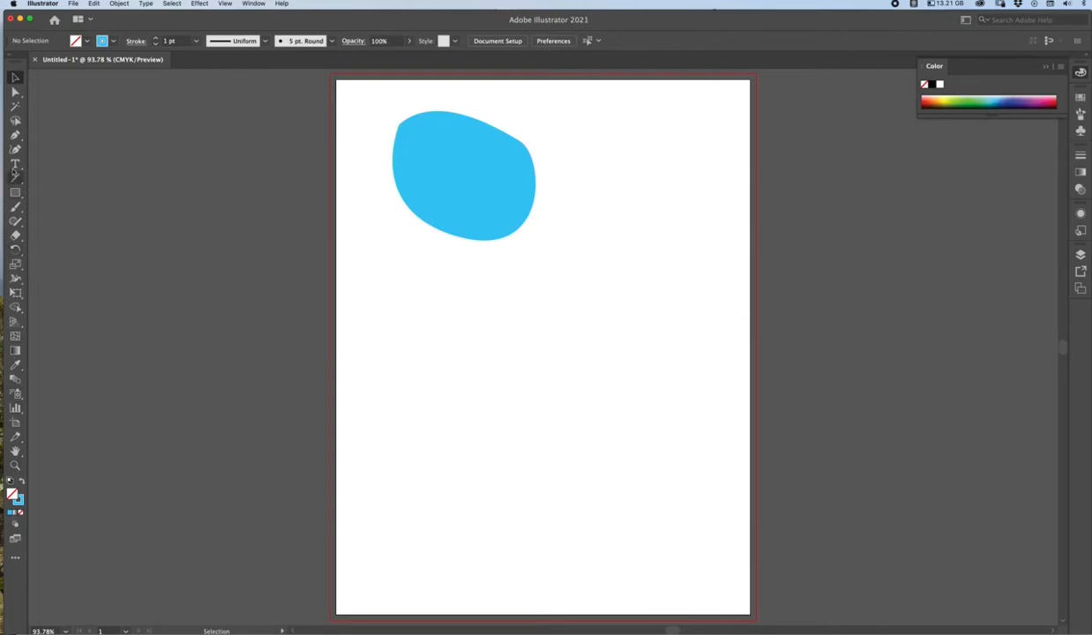
click(15, 134)
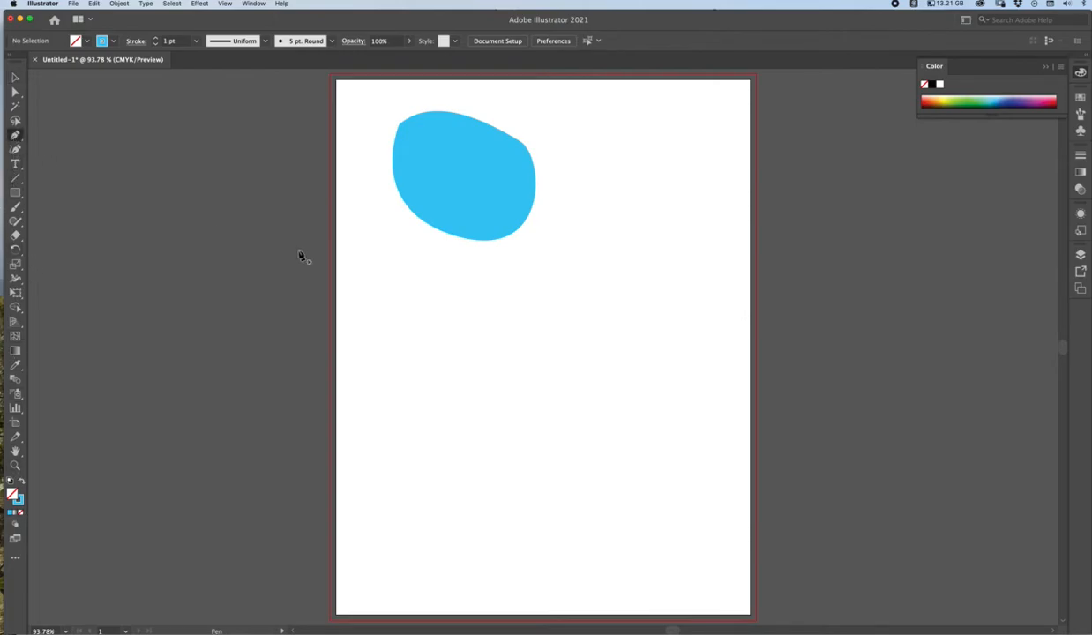
click(403, 354)
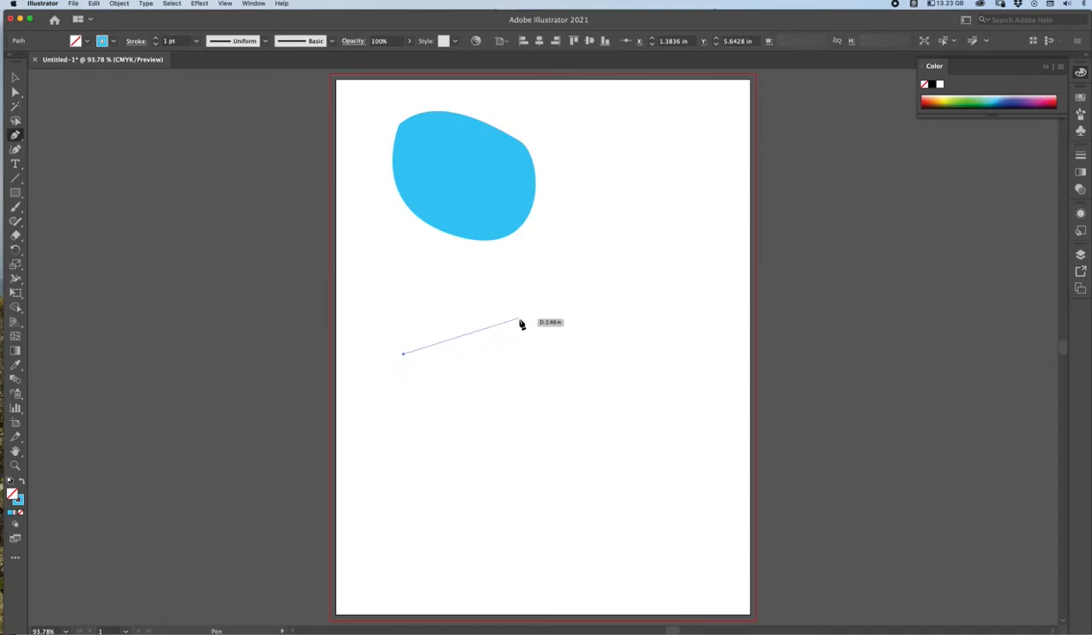
click(527, 323)
drag(529, 325, 616, 348)
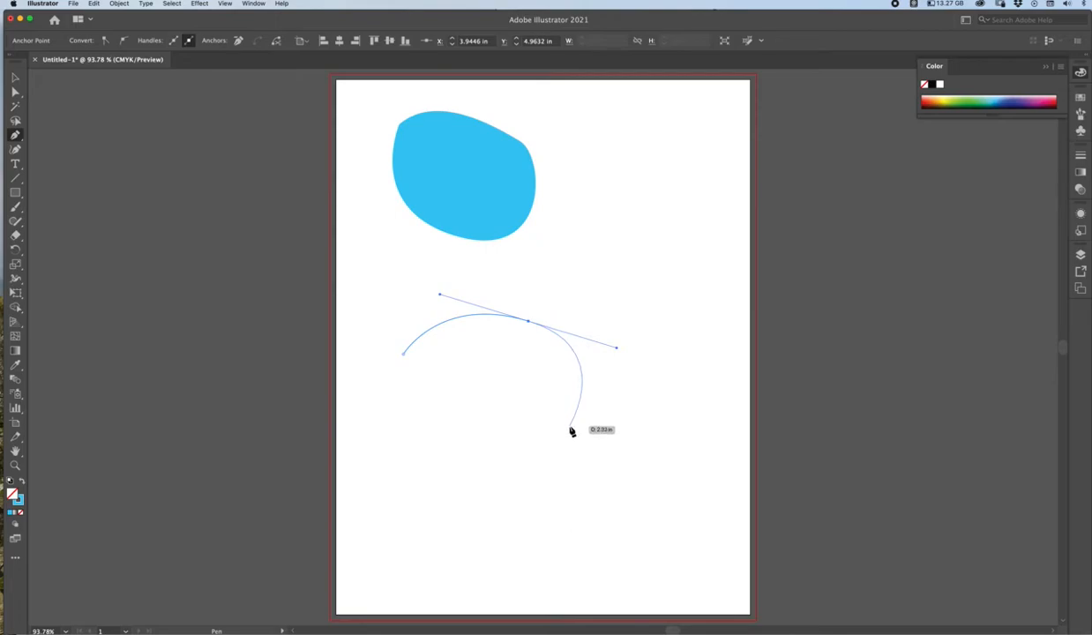
drag(567, 427, 592, 408)
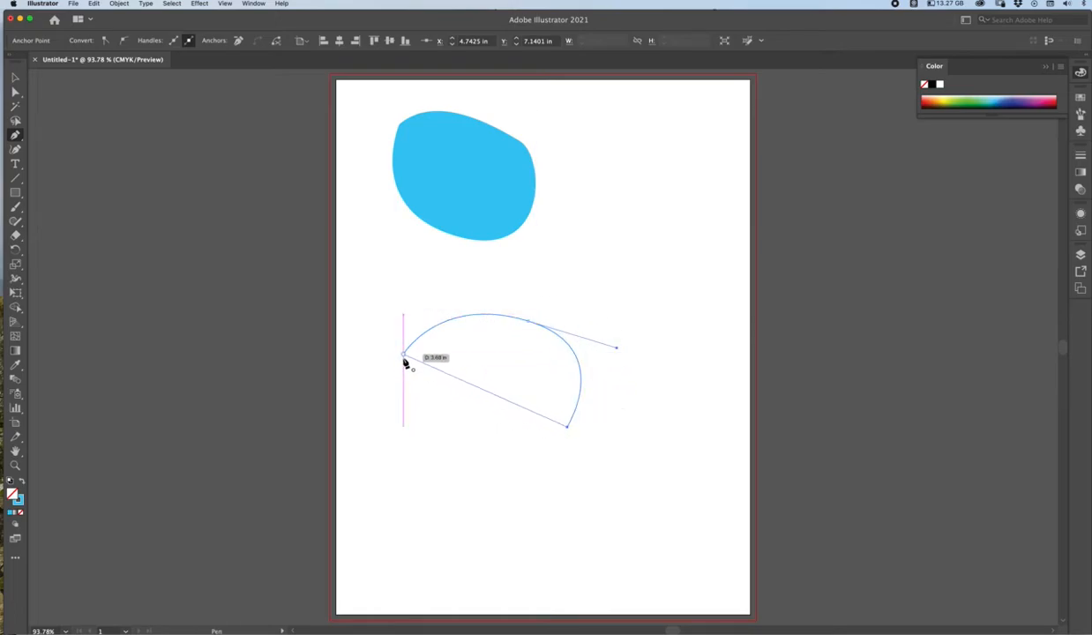
Step: Add a straight segment to about X 2.63, Y 8.03 in and close the path with a curve at its starting anchor
click(465, 470)
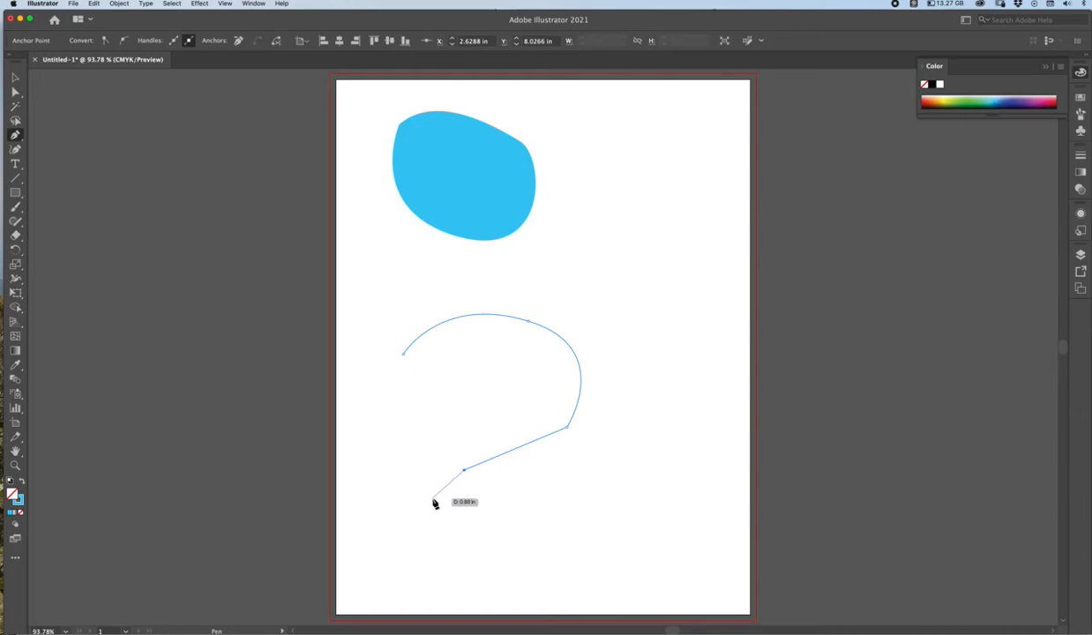
click(404, 356)
drag(404, 355, 441, 256)
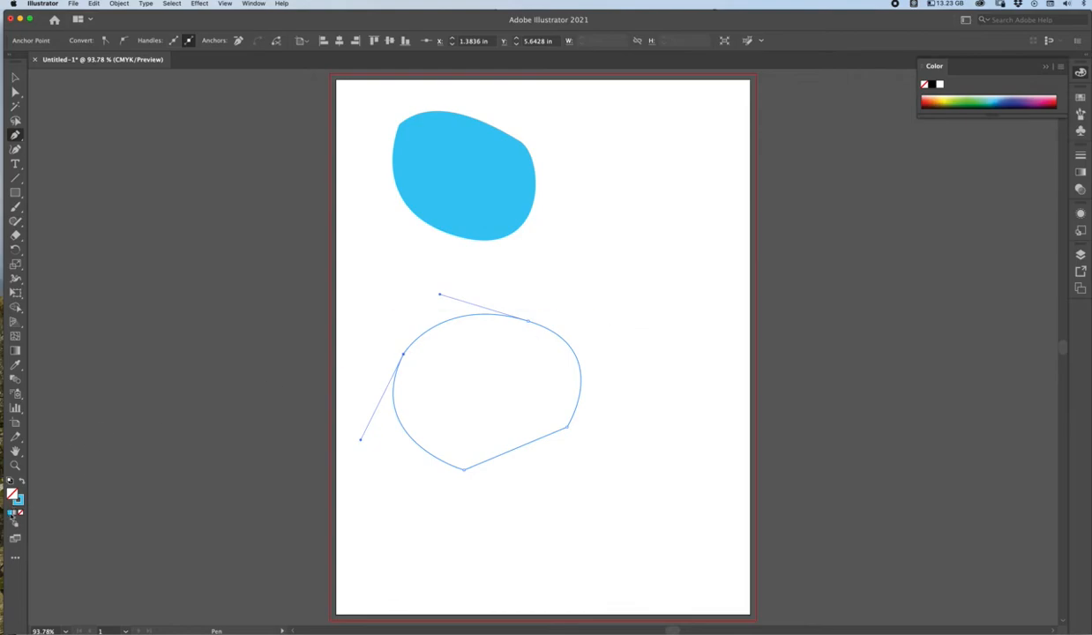
Step: Fill the second closed shape with light blue and deselect it
click(19, 481)
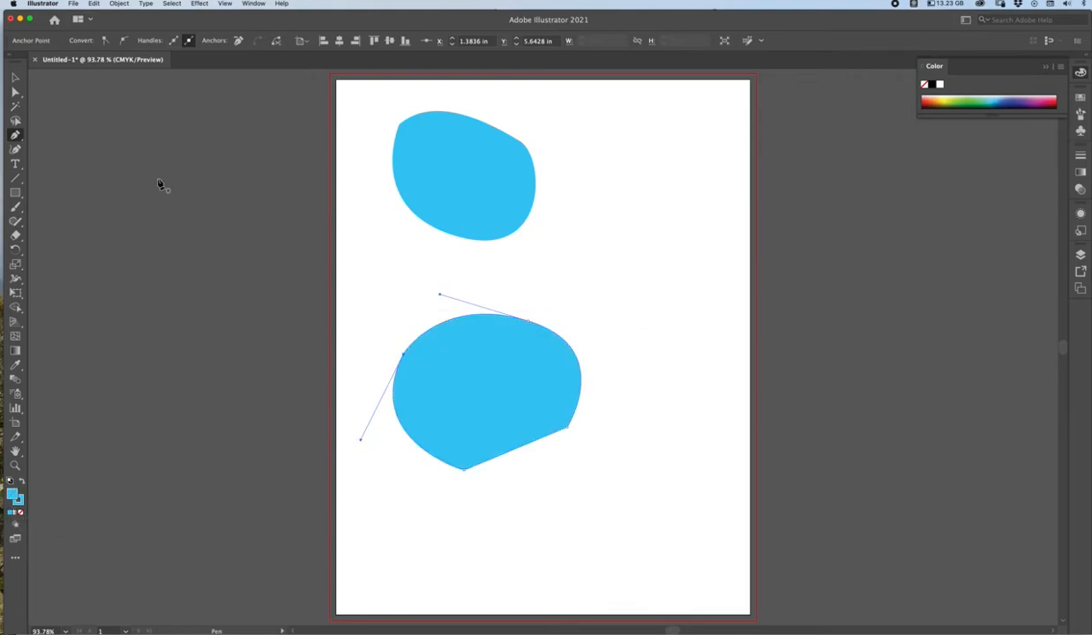
click(15, 76)
click(635, 250)
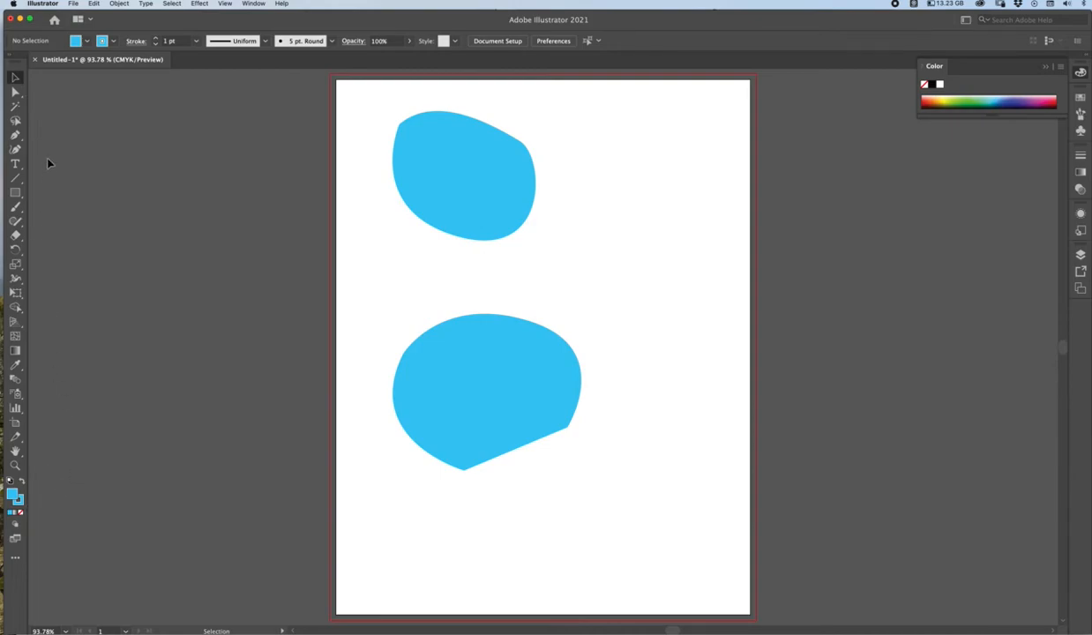
Step: Draw three unfilled freehand Pencil curves beside the blue shapes, the lowest about 1.54 by 2.07 in
click(15, 220)
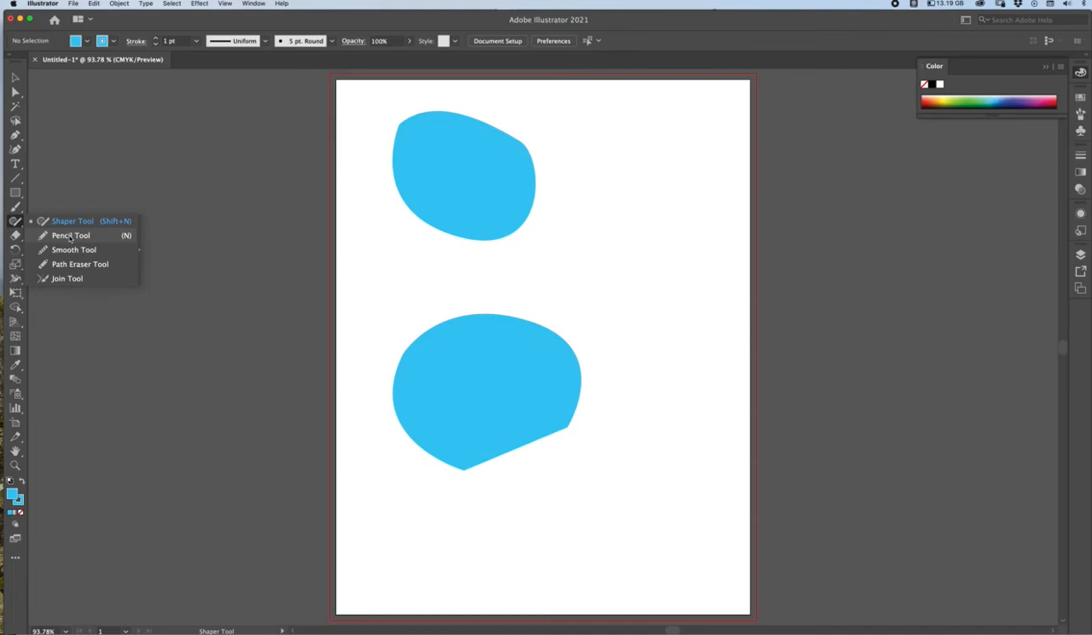
click(70, 237)
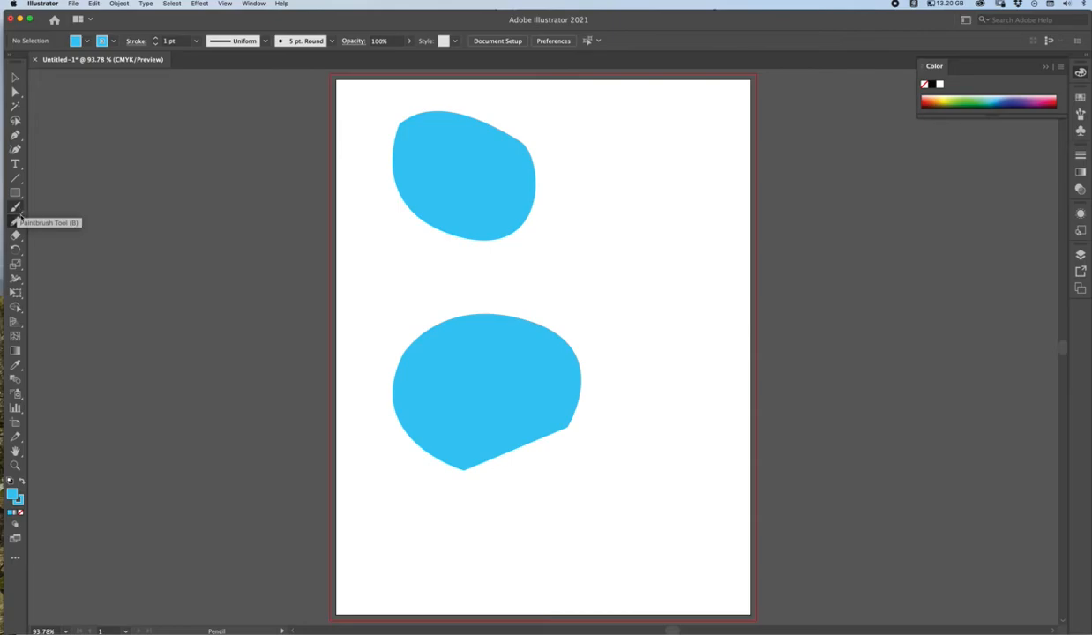
click(21, 512)
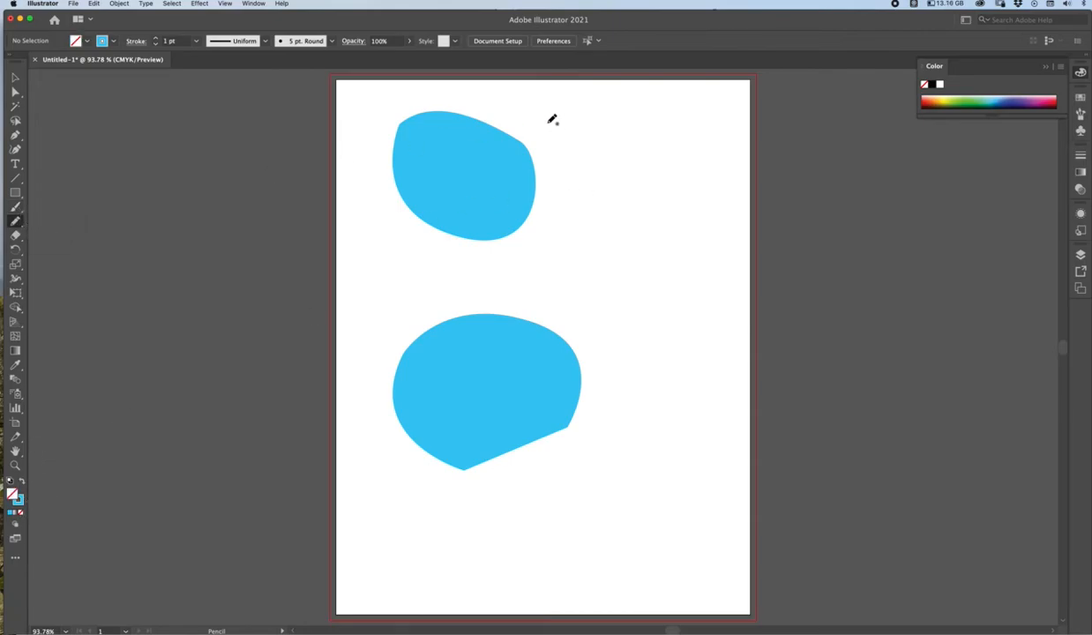
mouse_move(499, 109)
mouse_down()
mouse_move(604, 225)
mouse_move(548, 178)
mouse_up()
mouse_move(655, 191)
mouse_down()
mouse_move(623, 296)
mouse_move(695, 227)
mouse_up()
drag(629, 347, 607, 412)
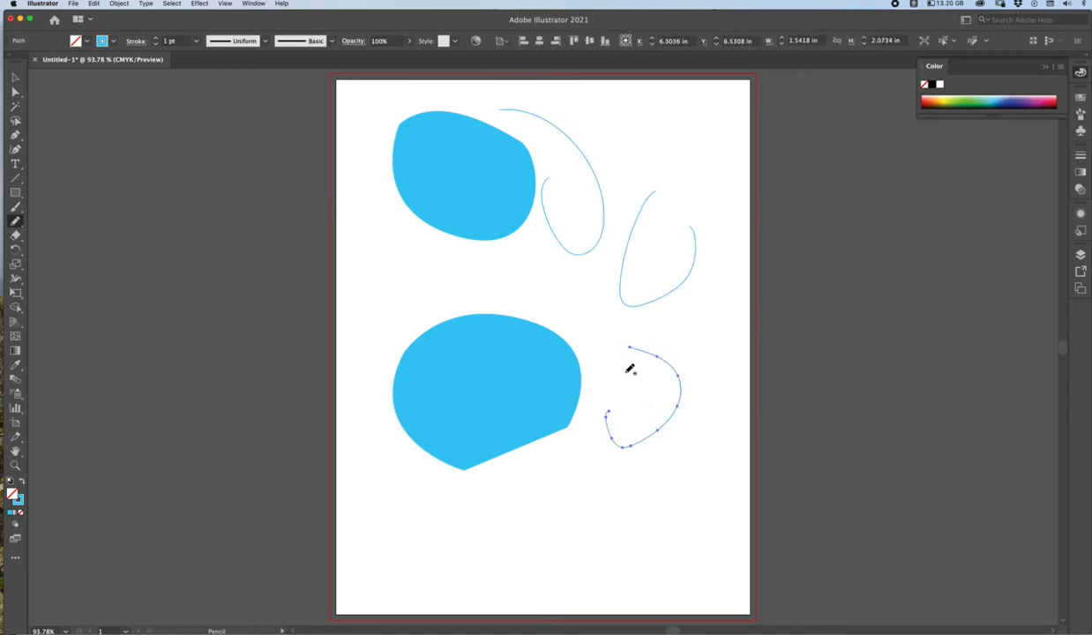
Step: Try stroke weights of 4 pt, 16 pt and 60 pt on the lowest freehand curve
click(1080, 156)
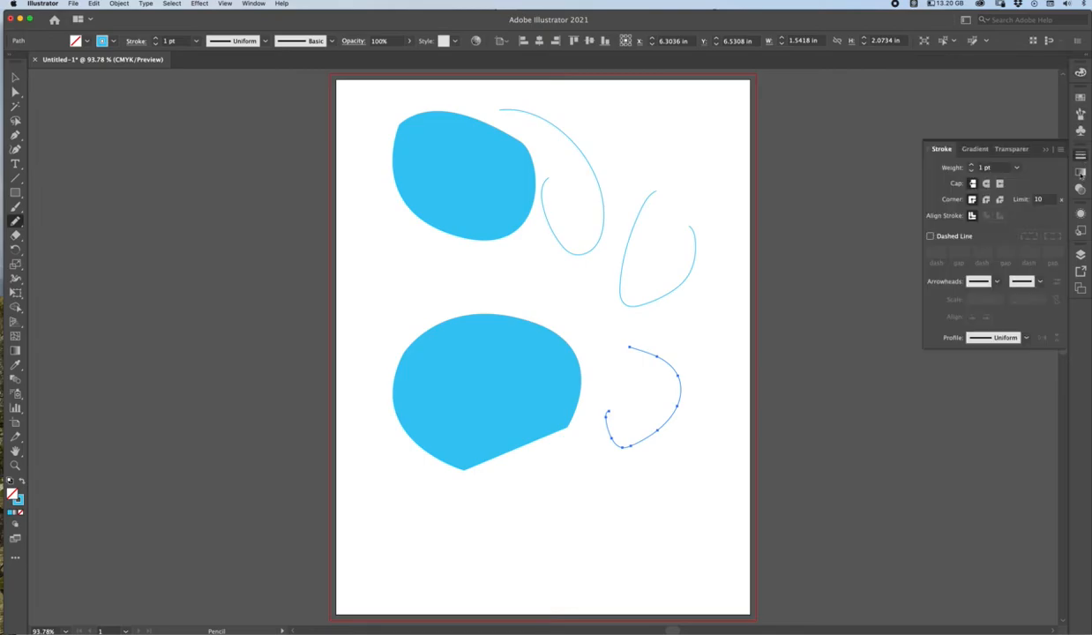
click(1016, 167)
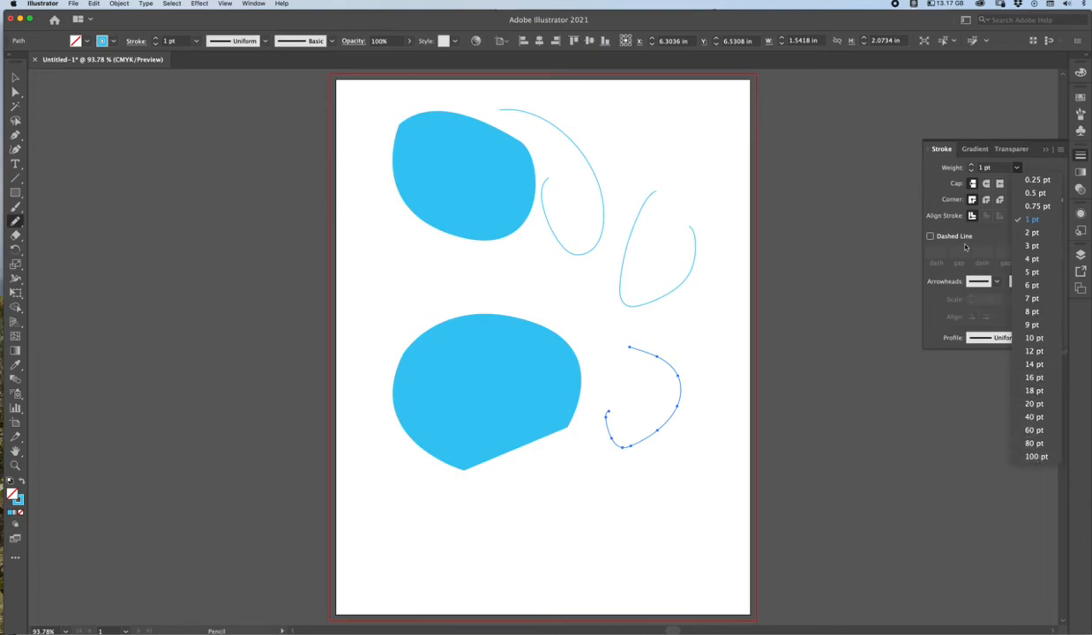
click(1030, 258)
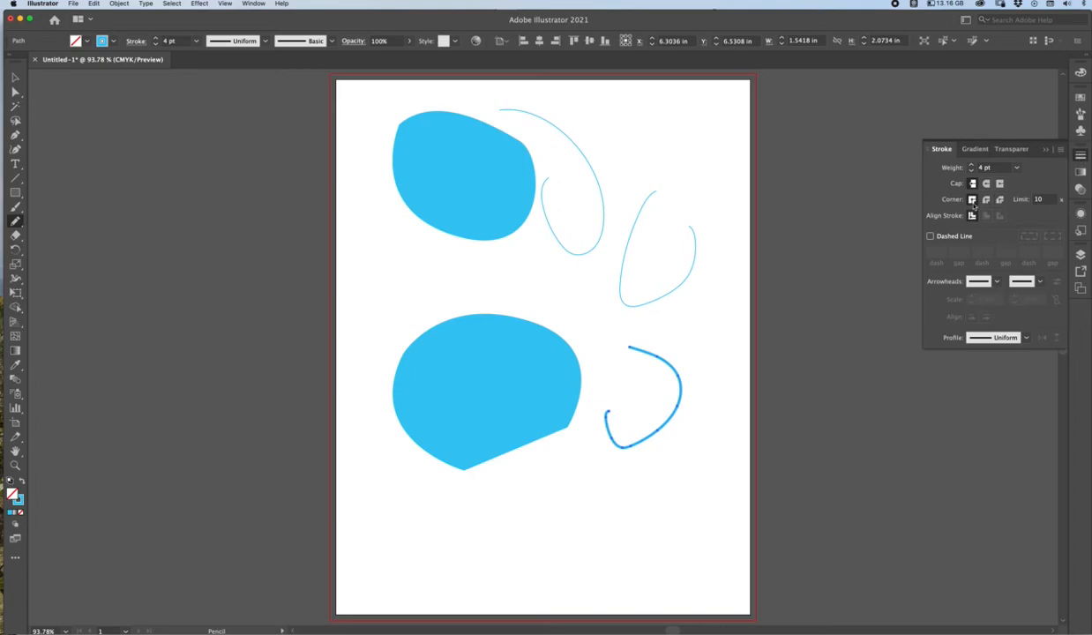
click(1016, 167)
click(1000, 371)
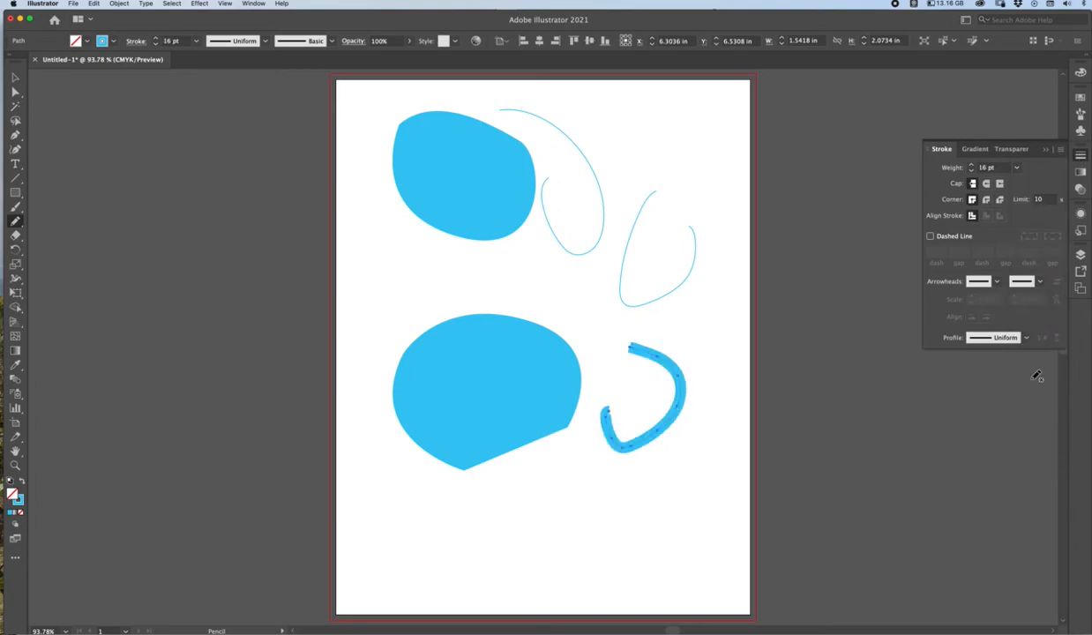
click(1016, 168)
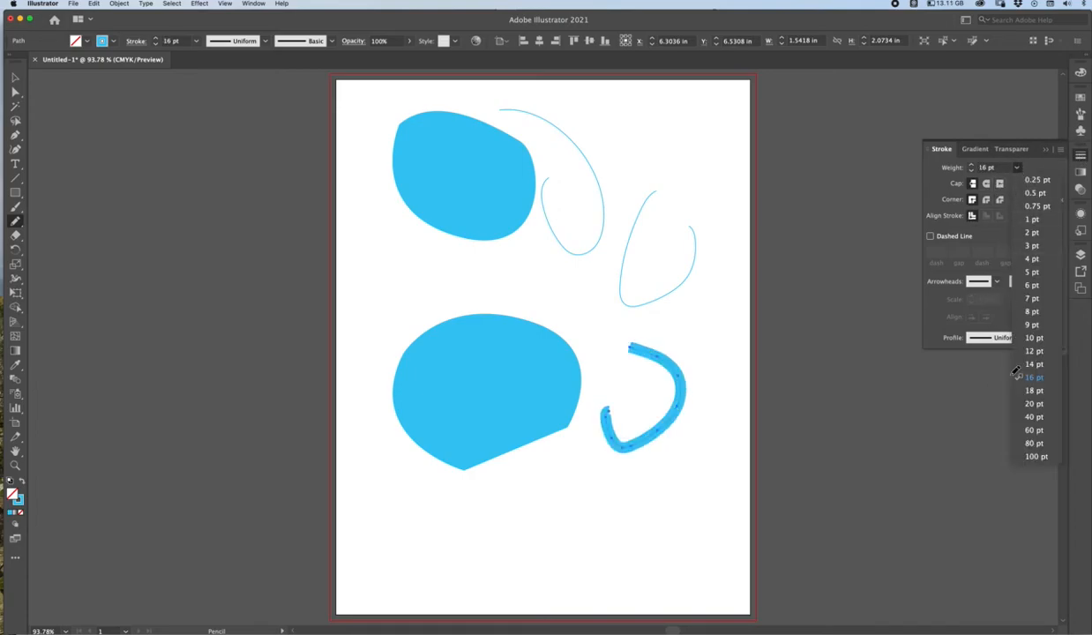
click(1003, 441)
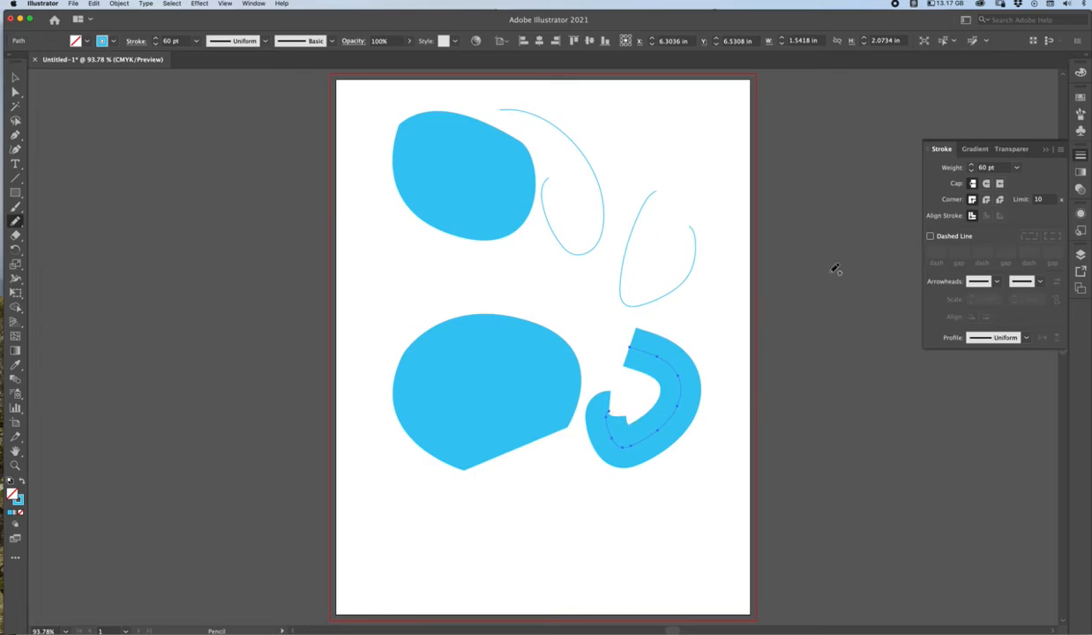
Step: Give the lowest freehand curve's stroke round caps and round corner joins, with a weight of 12 pt
click(985, 183)
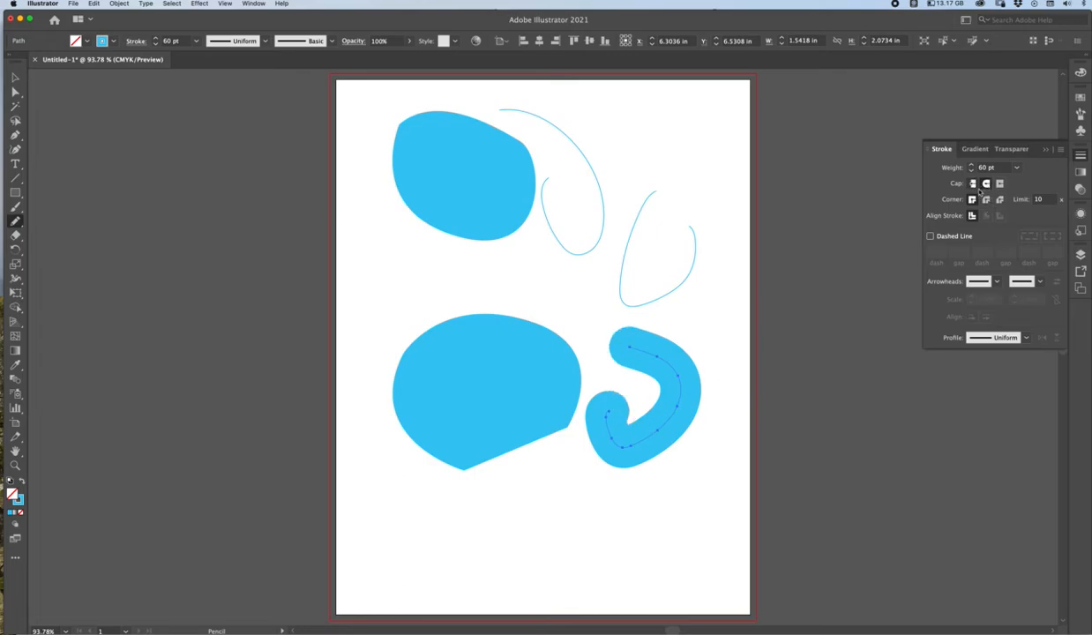
click(986, 199)
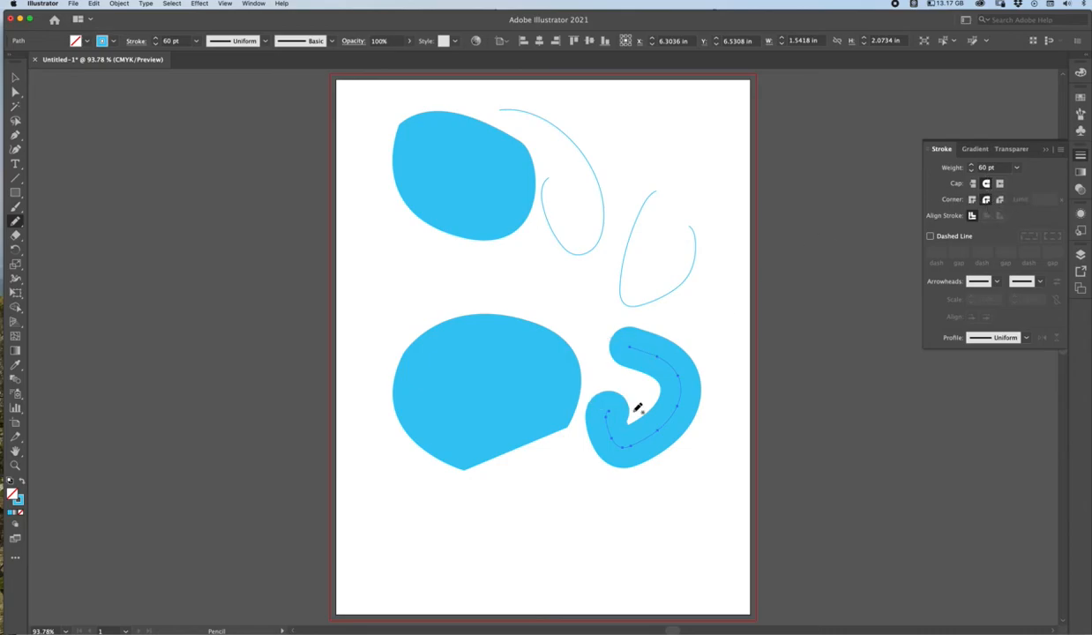
click(1016, 168)
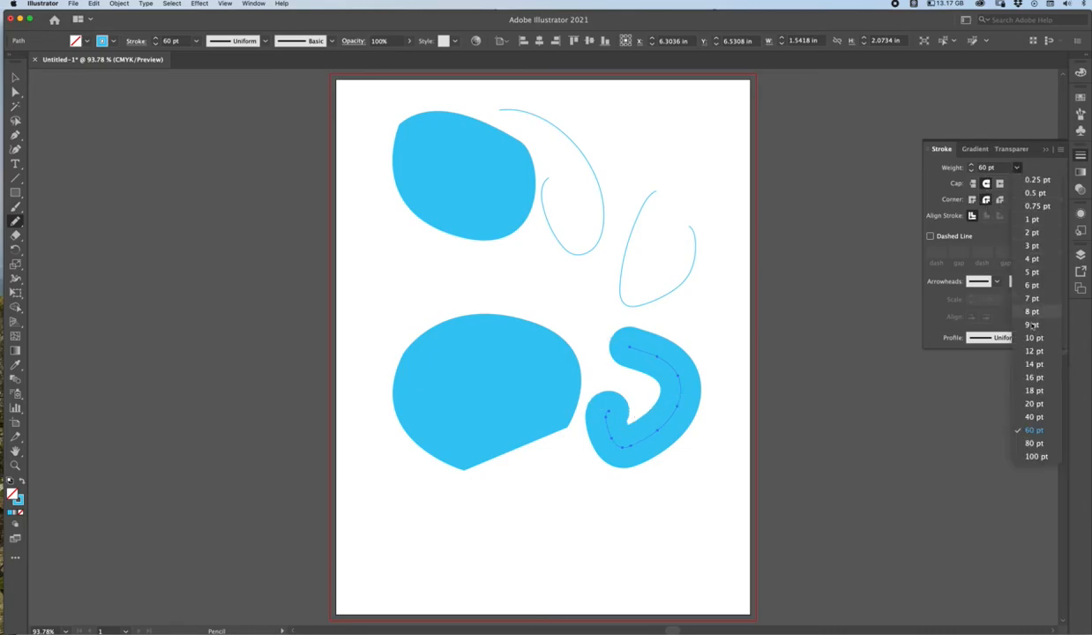
click(1023, 348)
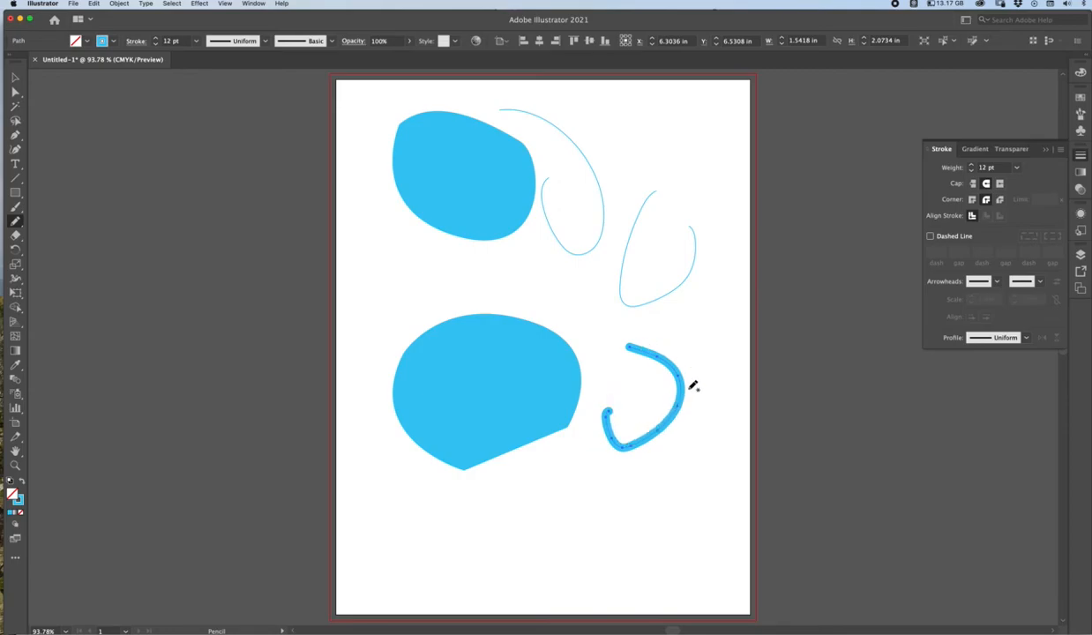
Step: Reshape the thick lowest freehand curve into a jagged star-like outline by pulling its anchor points outward with Direct Selection
click(15, 91)
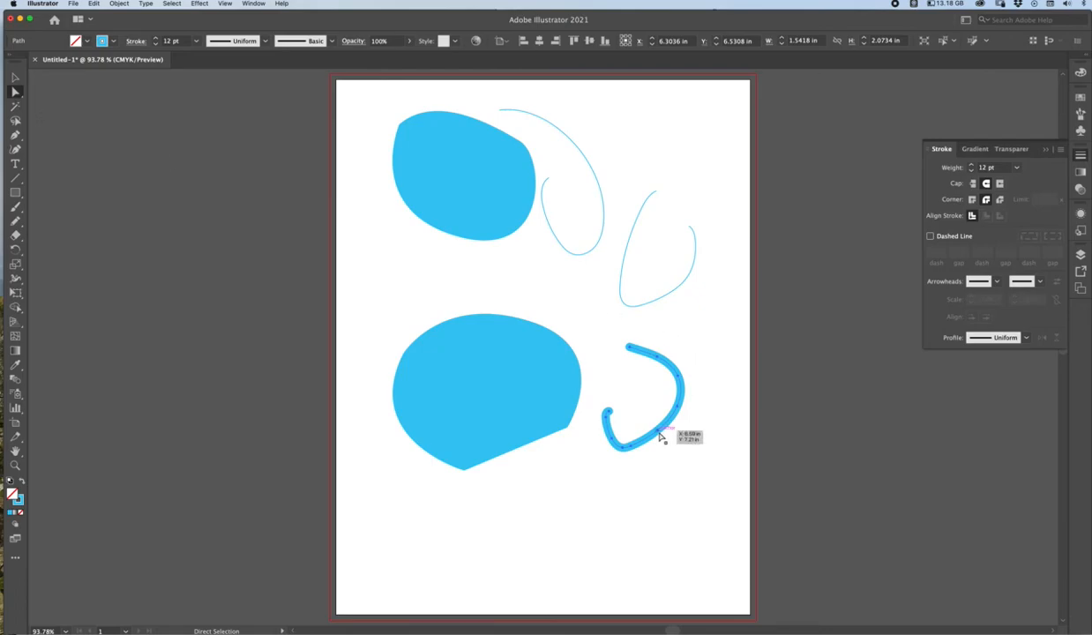
click(628, 454)
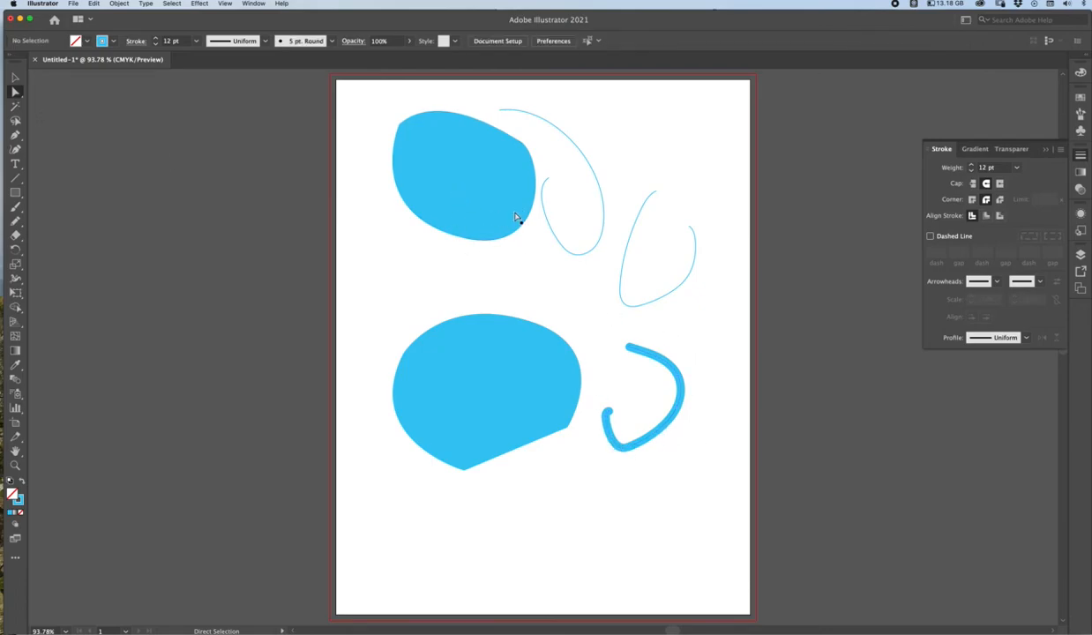
click(643, 449)
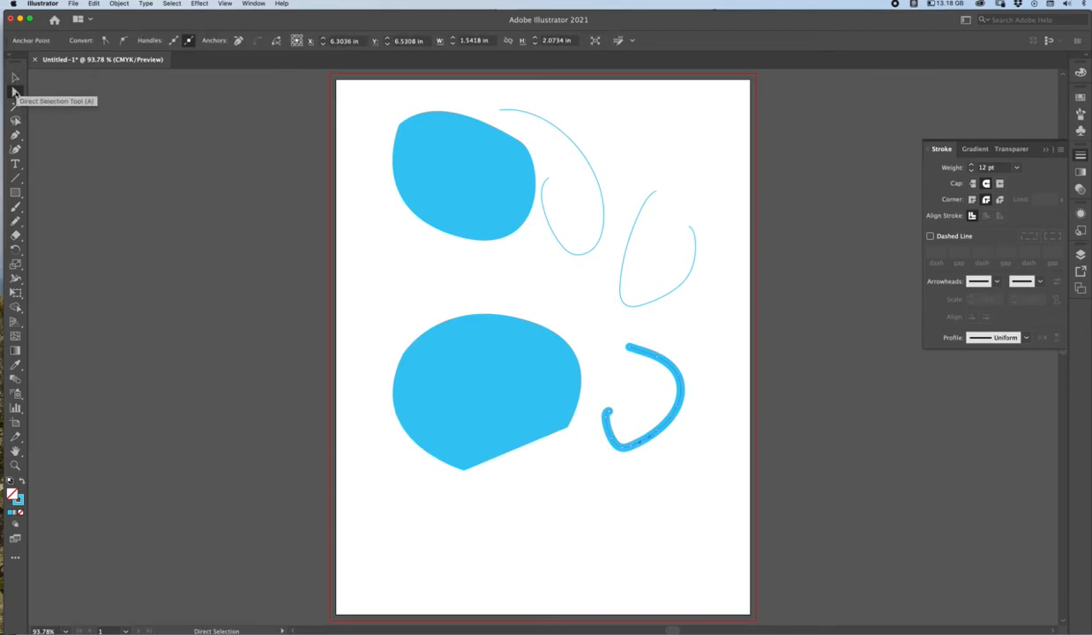
key(super+equal)
key(super+equal)
scroll(569, 391, up, 3)
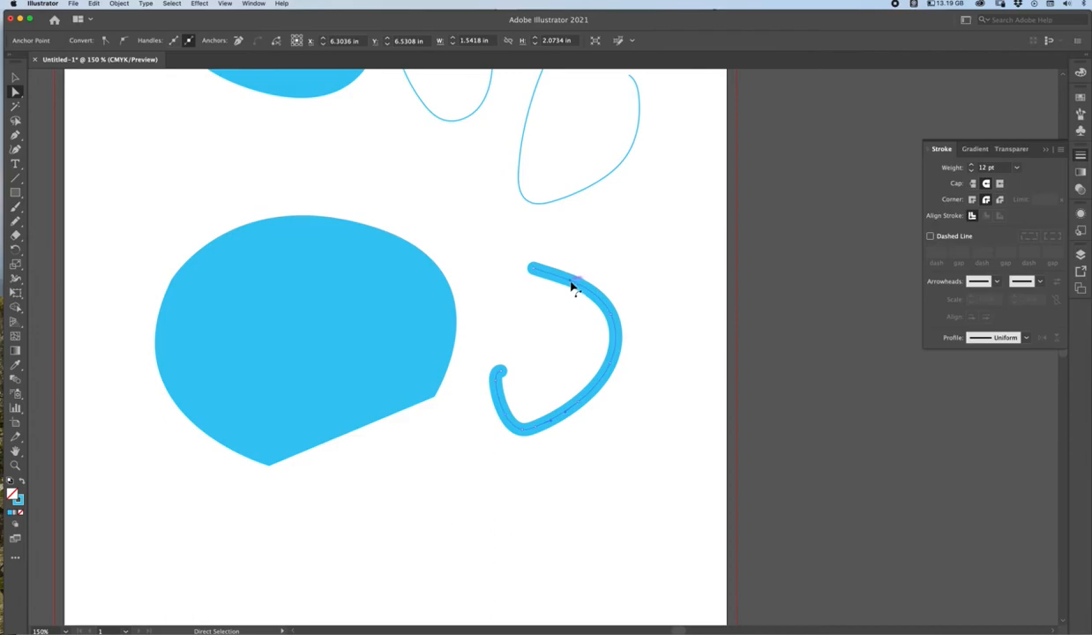
drag(582, 295, 596, 263)
drag(611, 367, 640, 381)
drag(575, 424, 548, 459)
drag(507, 421, 476, 432)
drag(499, 370, 523, 347)
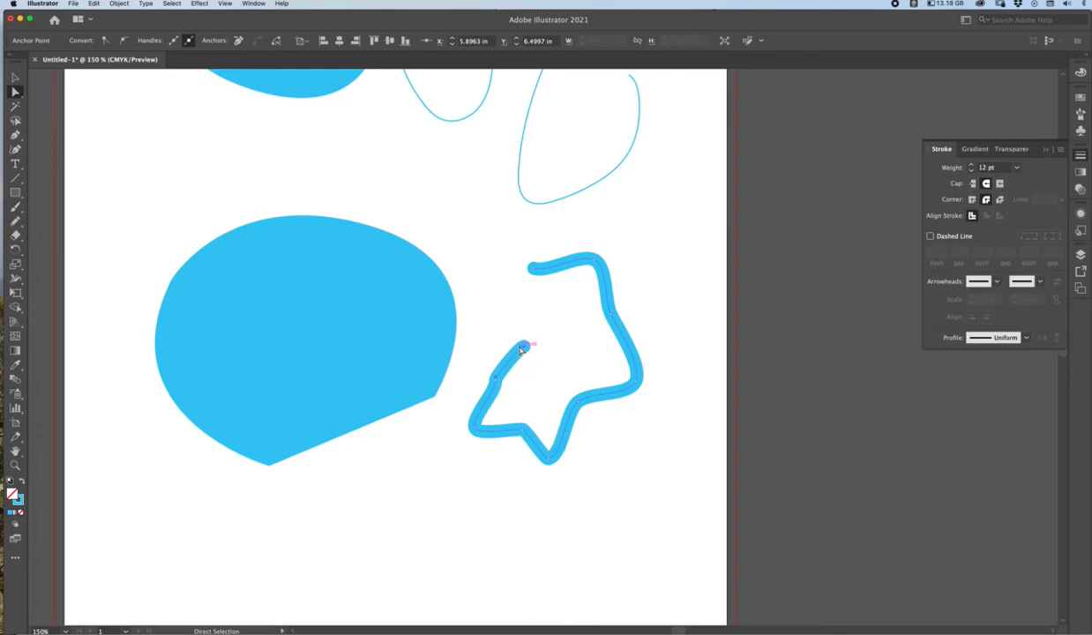
Step: Bend the thick jagged path's segments and both its ends by pulling out direction handles, and deselect it
drag(521, 348, 486, 341)
click(618, 326)
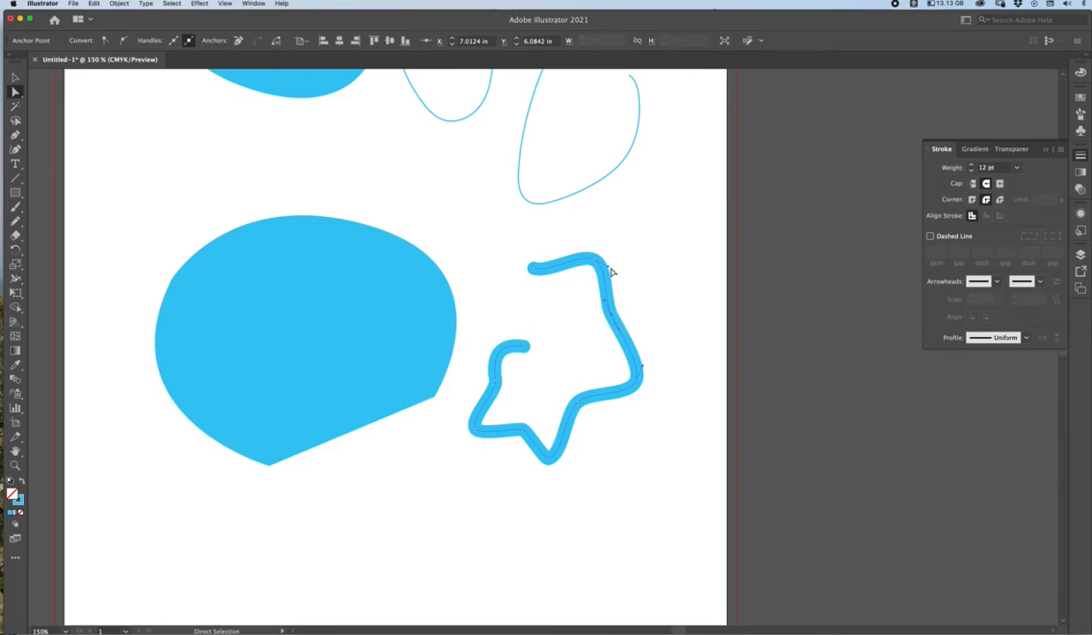
drag(610, 272, 636, 271)
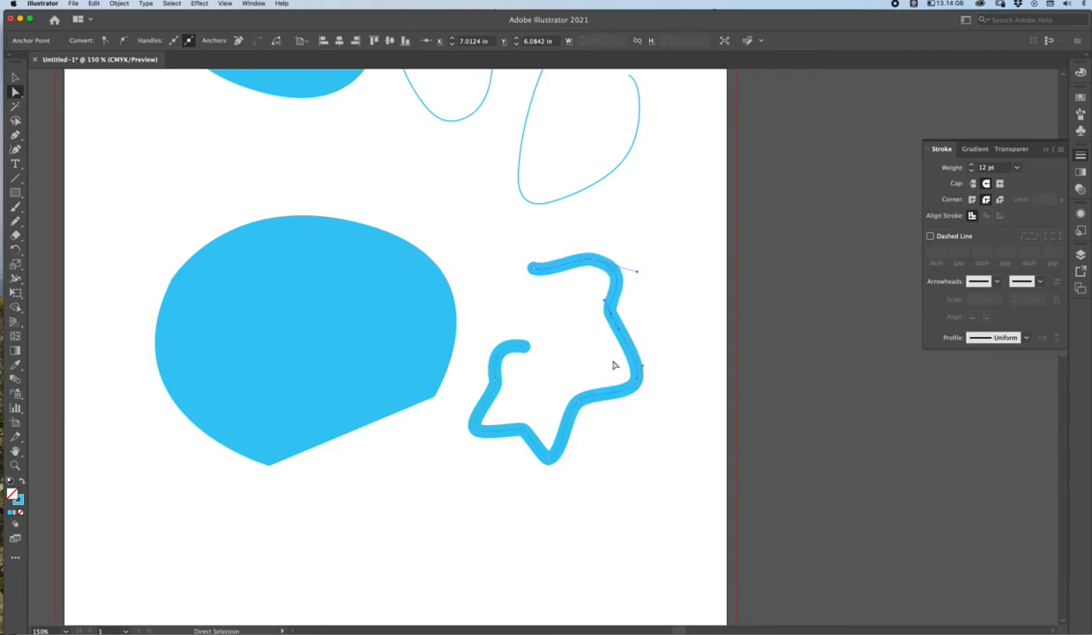
click(578, 404)
drag(569, 416, 619, 465)
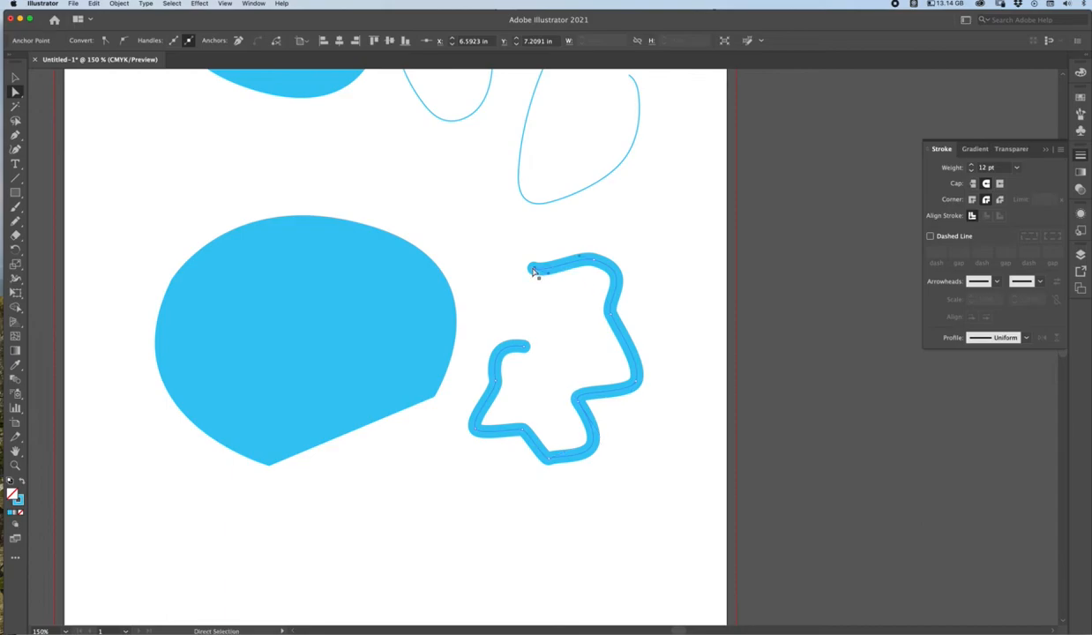
drag(548, 275, 554, 361)
click(263, 176)
Step: Make the upper blue shape rounder by moving its anchor points outward and lengthening the upper-left anchor's handle
drag(265, 217, 435, 274)
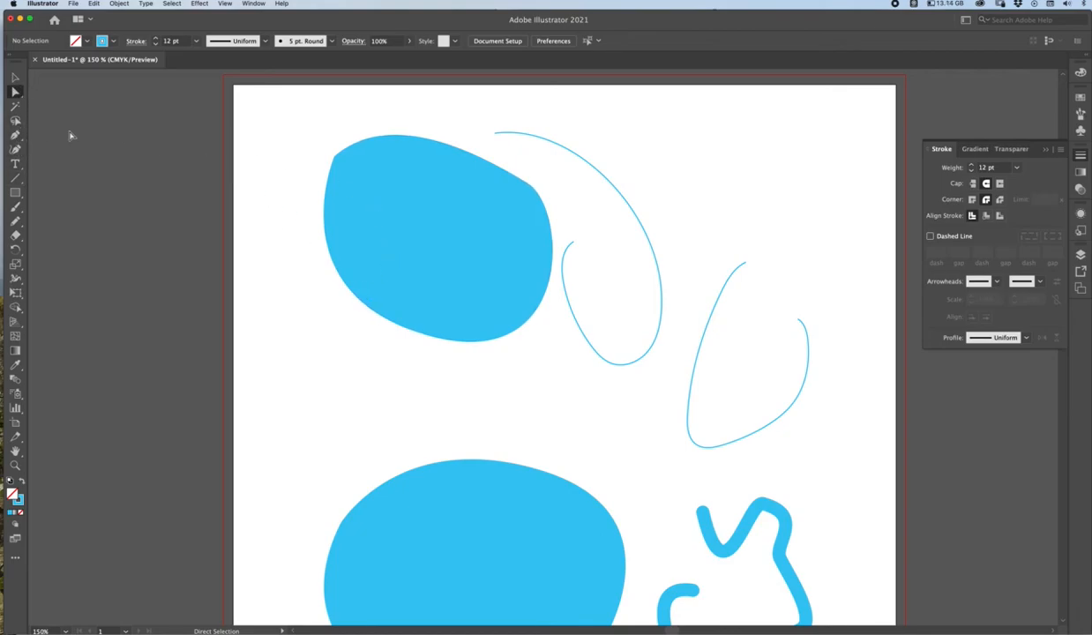
click(395, 324)
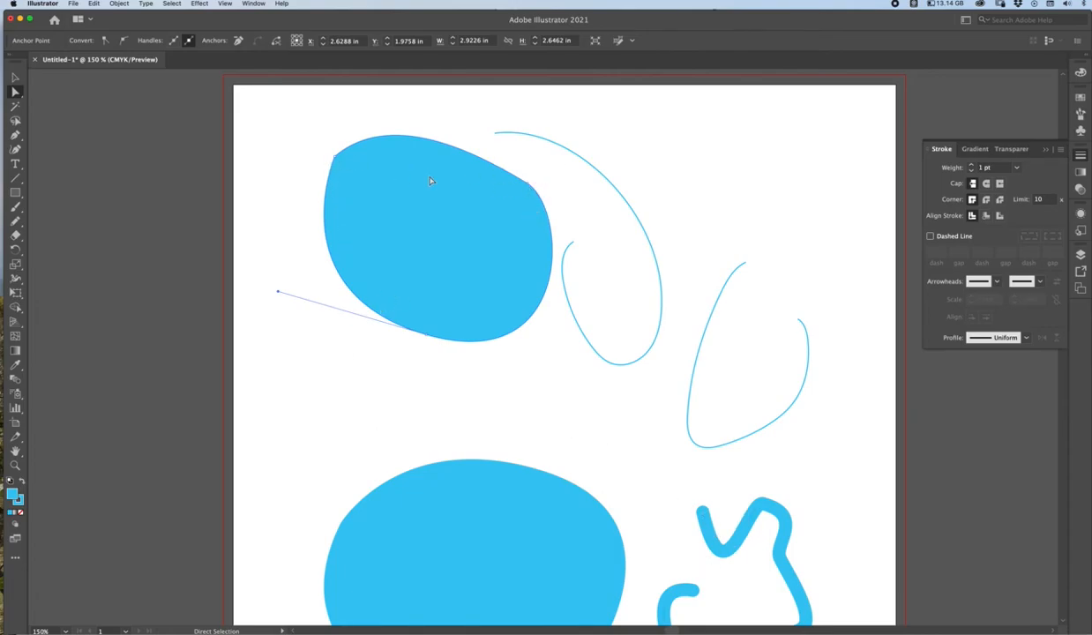
drag(435, 344, 414, 356)
mouse_move(529, 186)
mouse_down()
mouse_move(434, 231)
mouse_move(538, 175)
mouse_up()
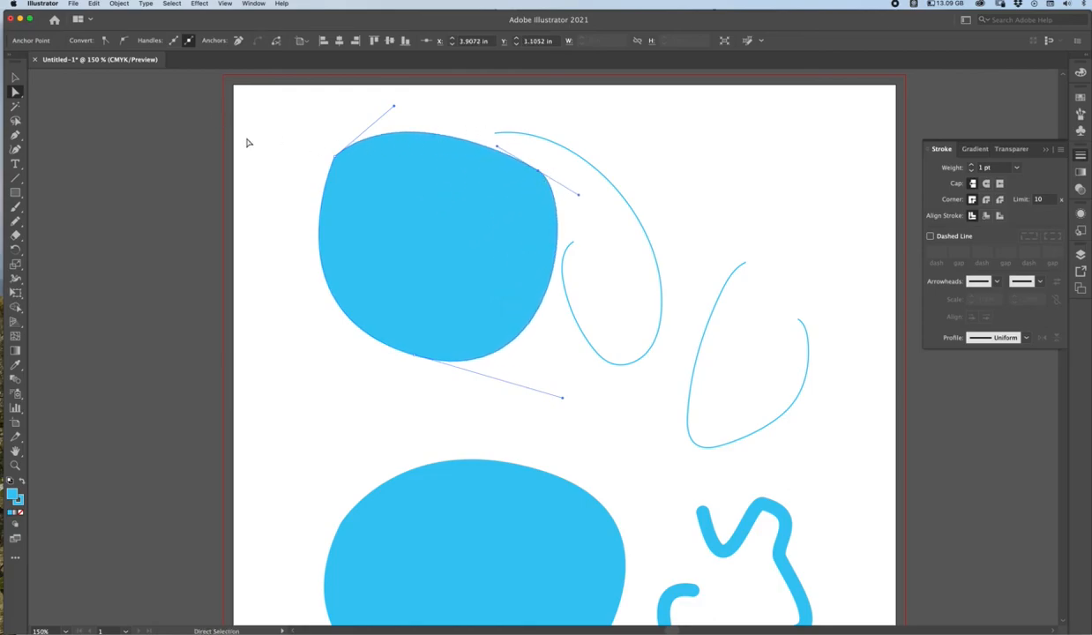
mouse_move(339, 160)
mouse_down()
mouse_move(364, 204)
mouse_move(332, 164)
mouse_up()
drag(389, 120, 420, 95)
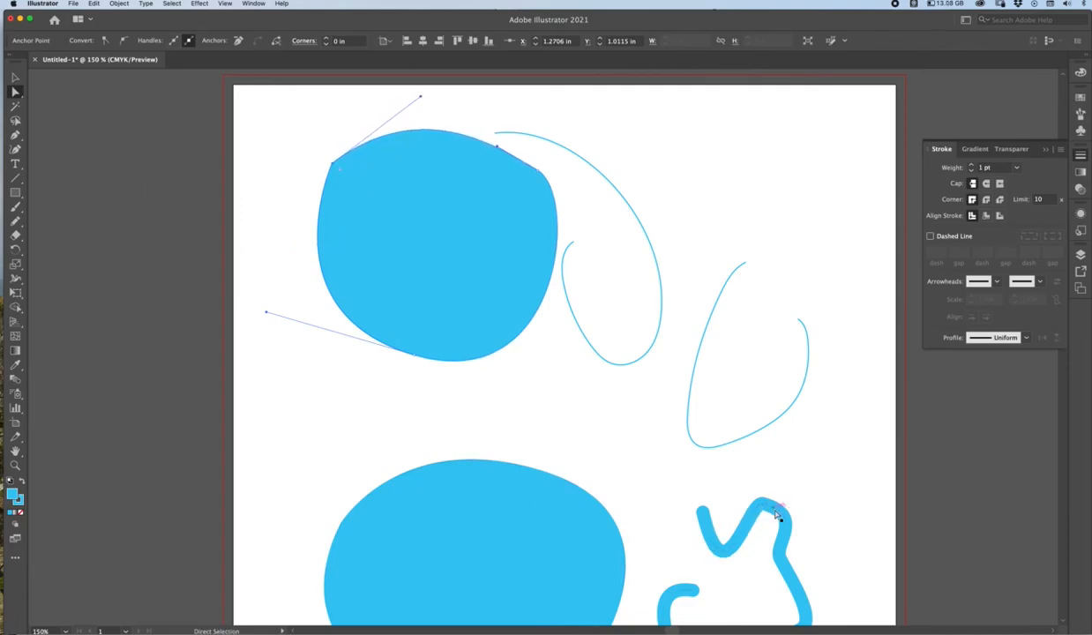
Step: Add anchor points along the left, top, right and lower-right edges of the upper blue shape
scroll(287, 265, down, 2)
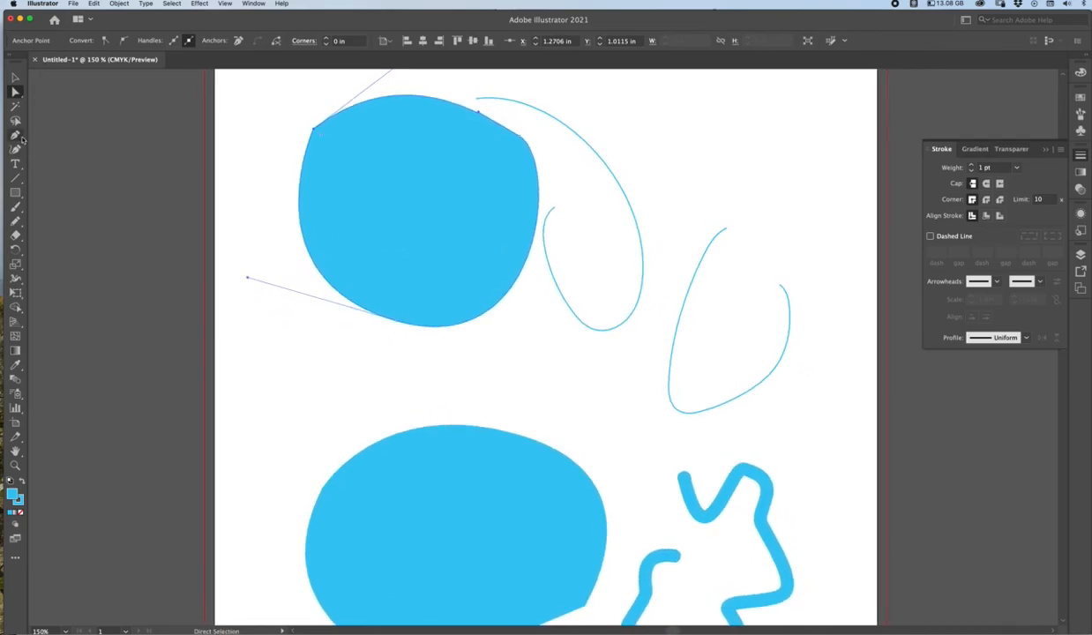
click(18, 136)
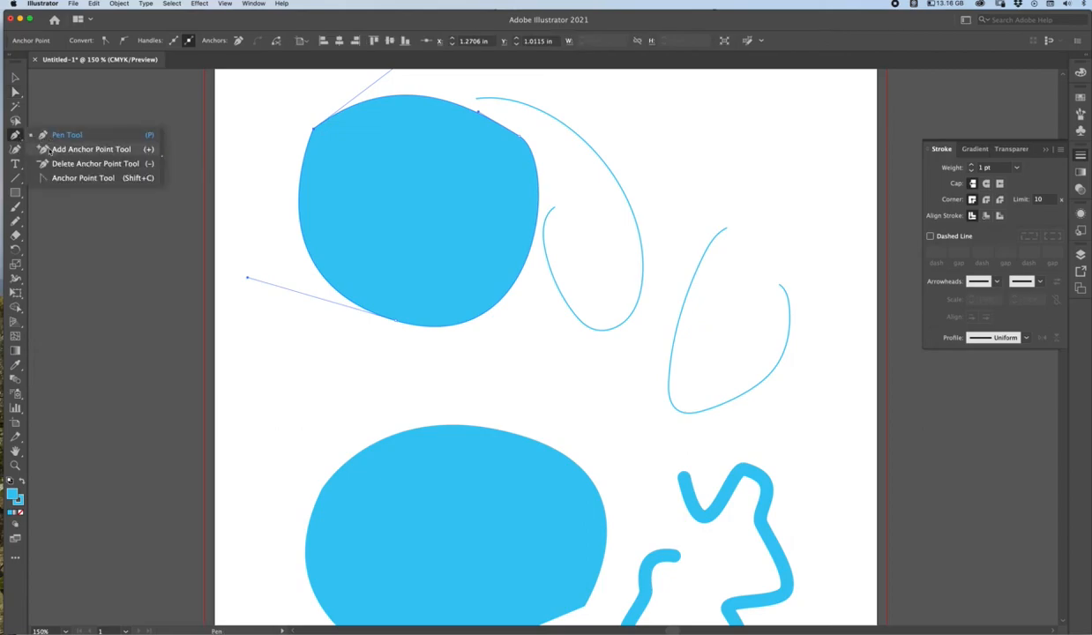
click(53, 149)
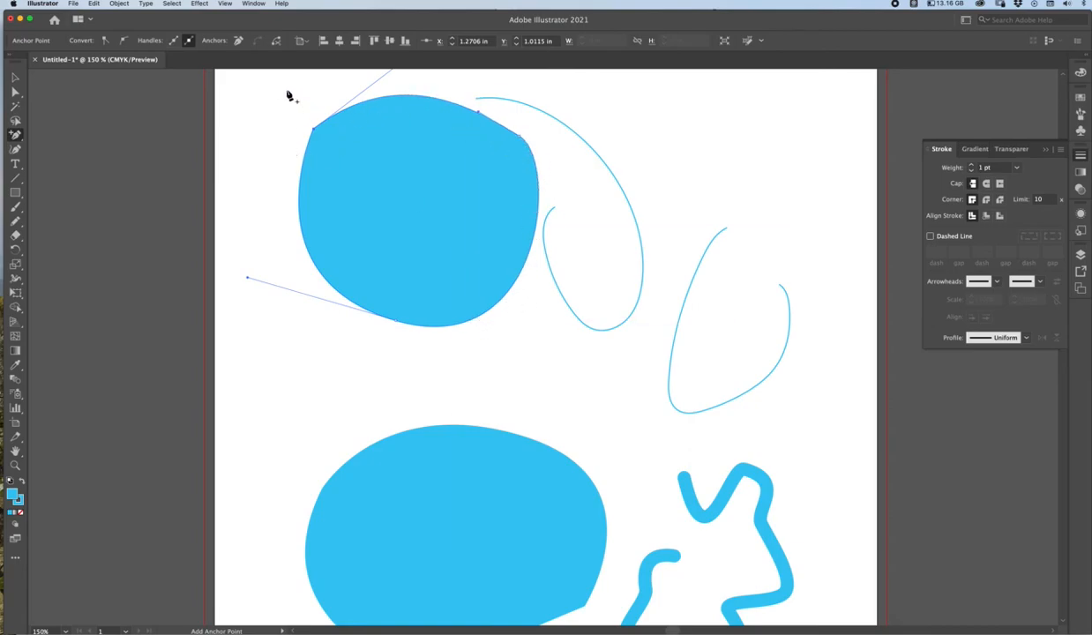
click(305, 241)
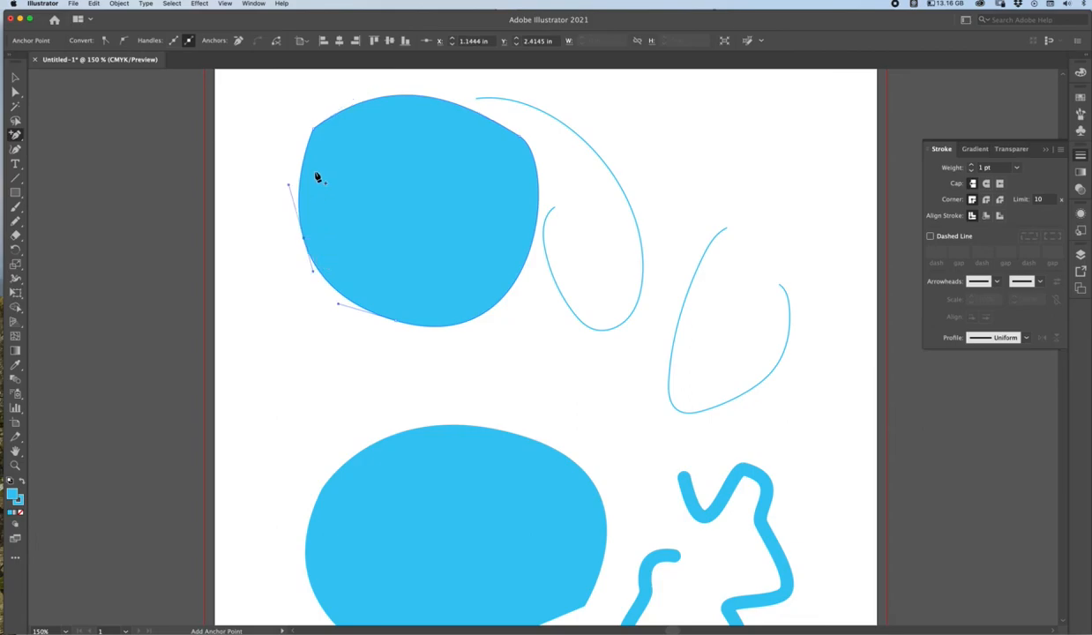
click(398, 97)
click(530, 165)
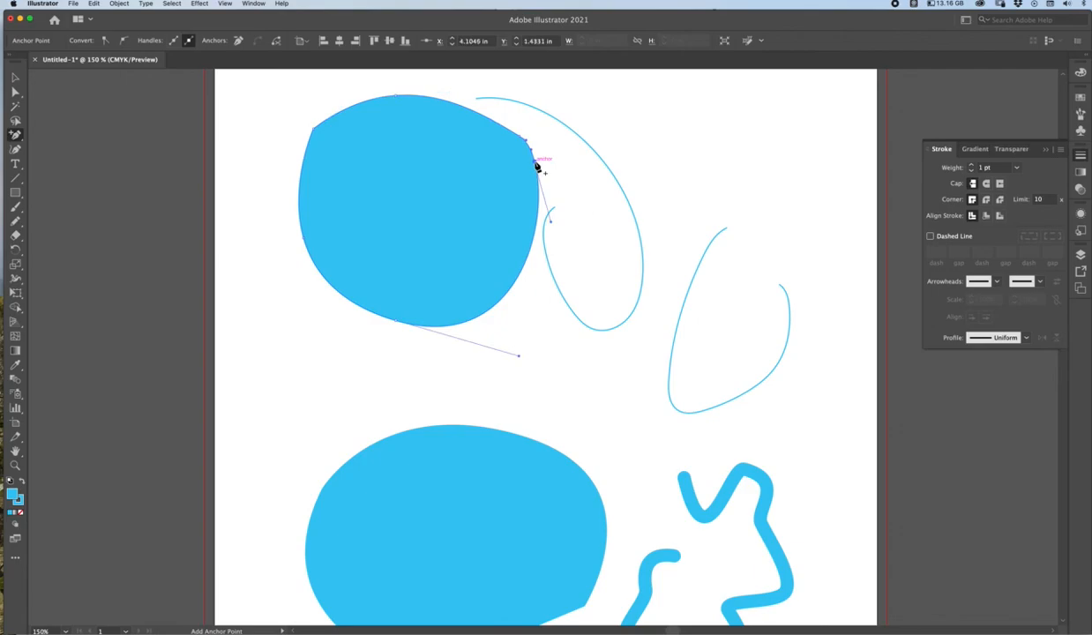
click(521, 272)
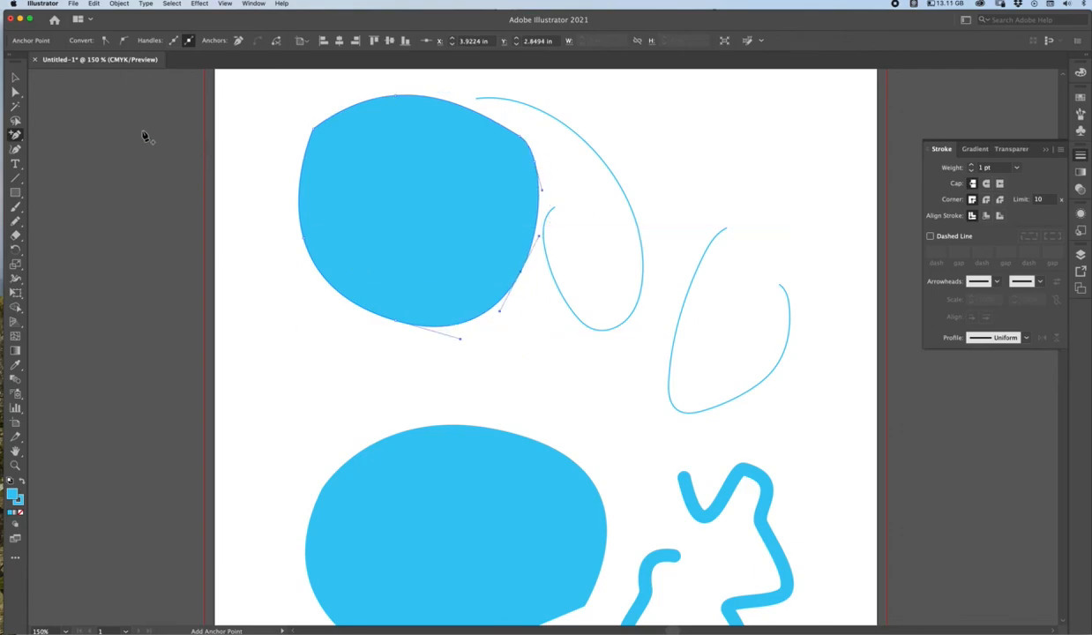
Step: Pull the upper blue shape's bottom, upper-left and upper-right anchors inward to form lobes, and shift the whole shape slightly down and left
click(15, 91)
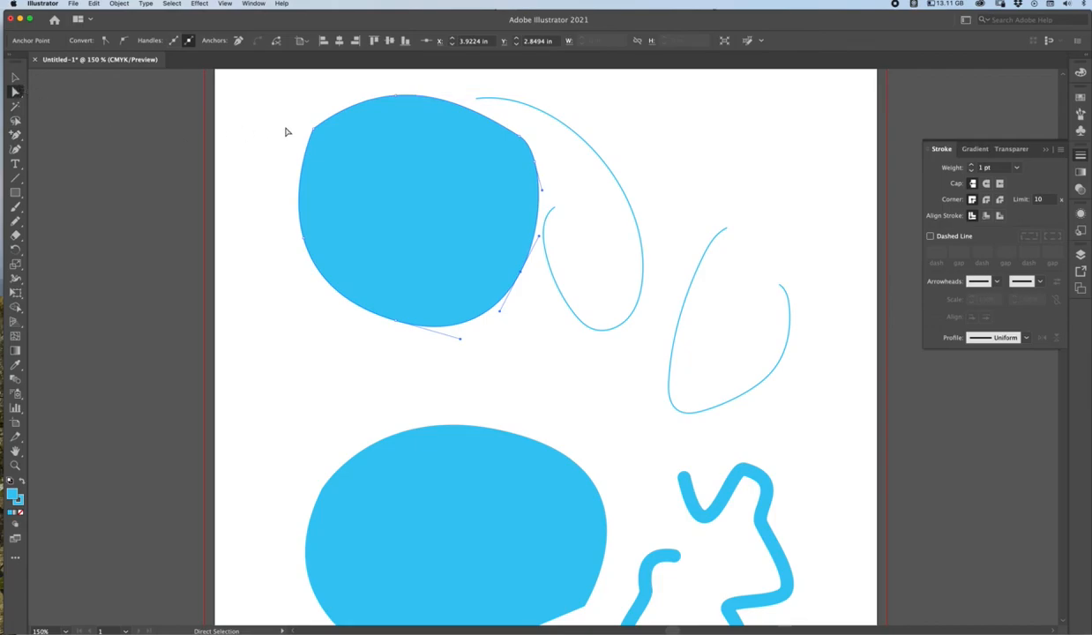
click(265, 227)
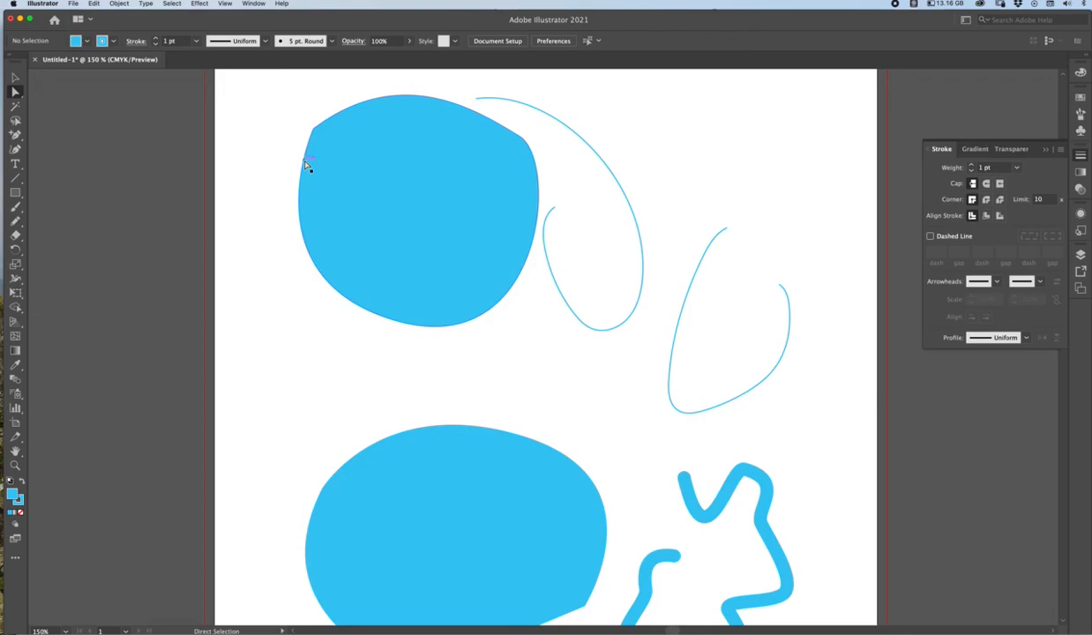
drag(306, 169, 291, 184)
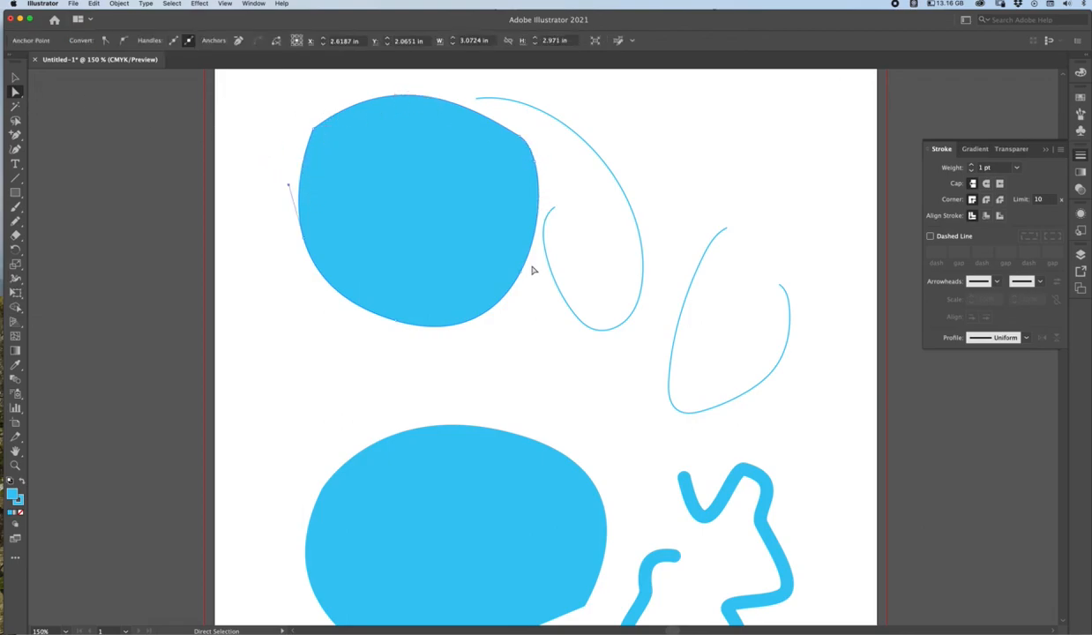
drag(394, 323, 409, 224)
drag(313, 126, 374, 165)
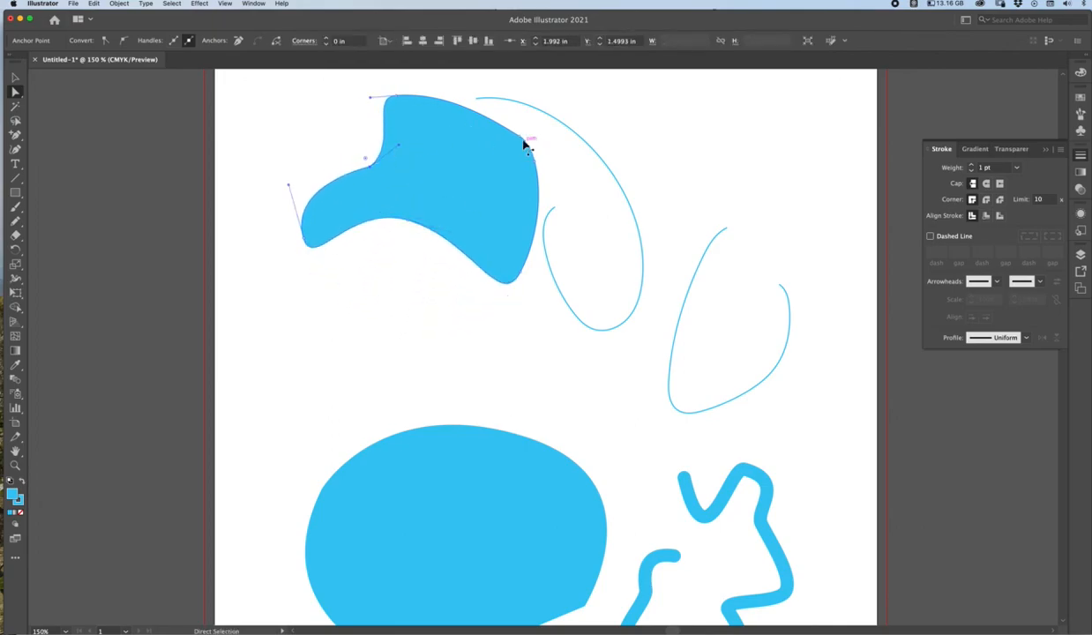
drag(520, 139, 440, 170)
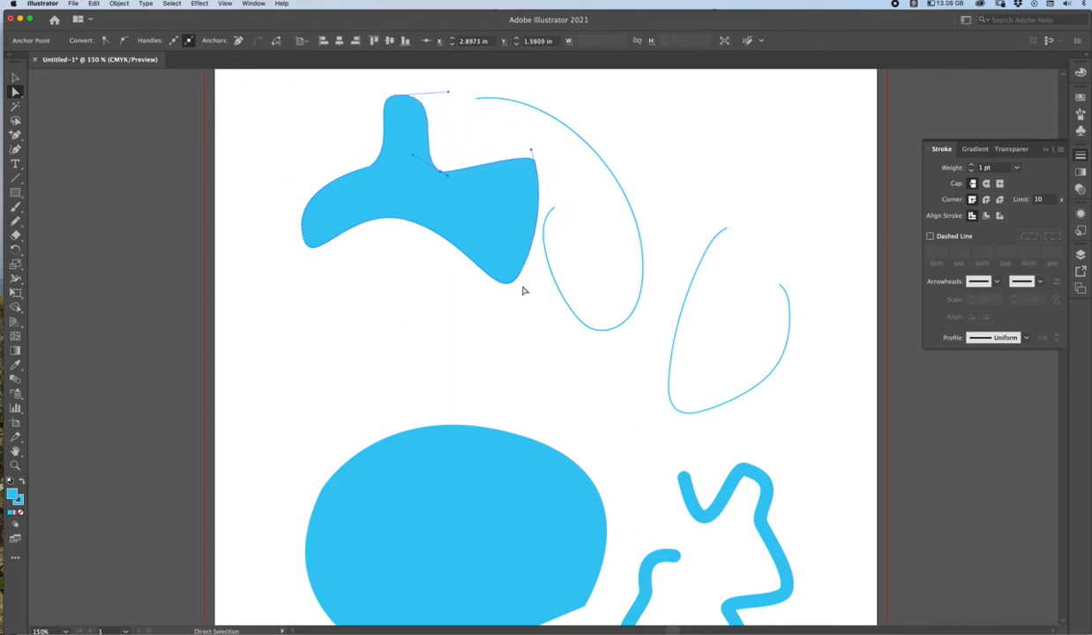
mouse_move(520, 276)
mouse_down()
mouse_move(499, 234)
mouse_move(514, 283)
mouse_up()
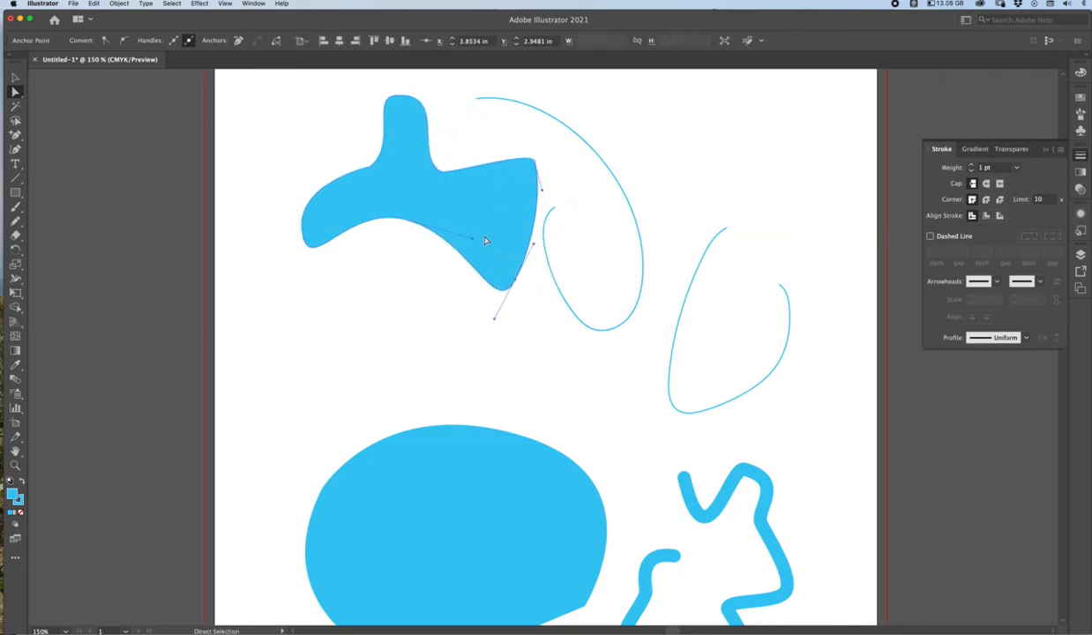
mouse_move(474, 242)
mouse_down()
mouse_move(458, 251)
mouse_move(464, 242)
mouse_up()
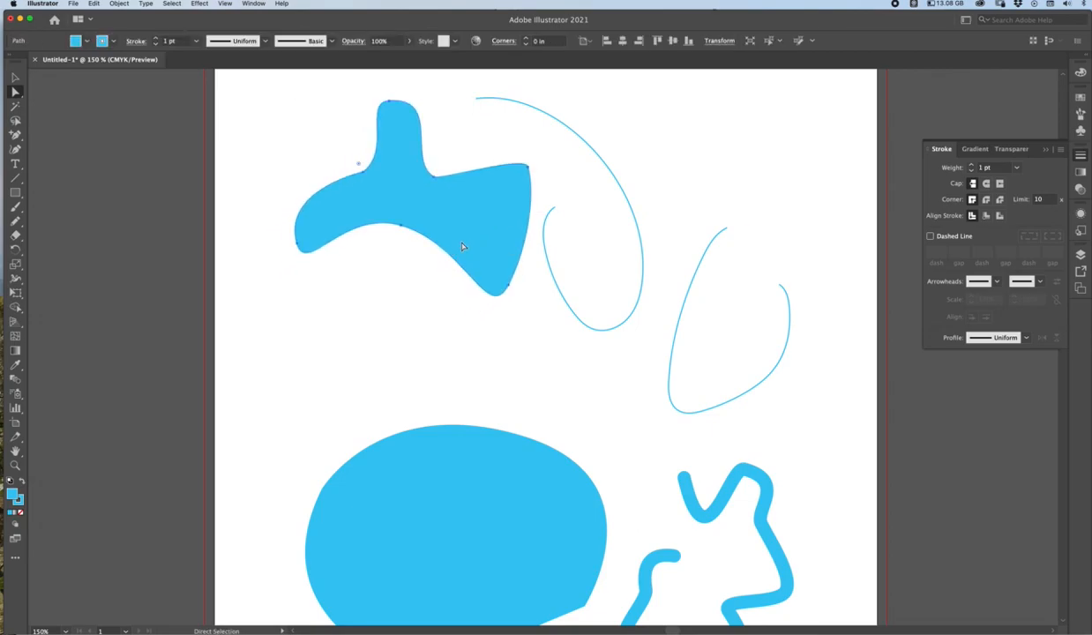
Step: Rotate the upper shape's bottom-middle anchor handle to a steep angle and adjust the right corner point slightly
click(401, 227)
drag(468, 246, 431, 156)
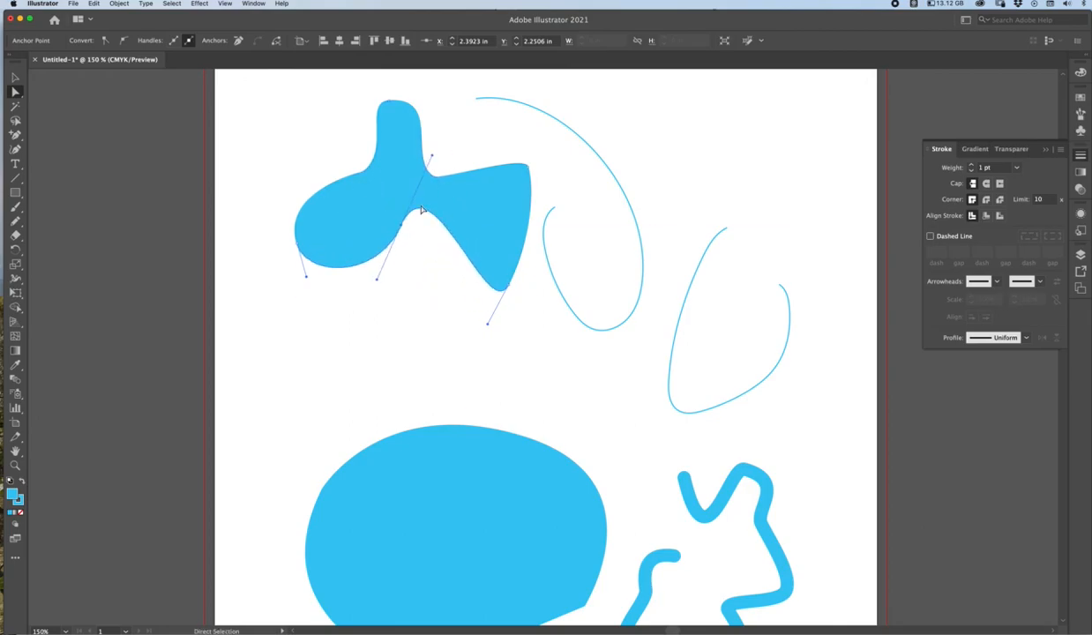
mouse_move(524, 168)
mouse_down()
mouse_move(517, 180)
mouse_move(527, 164)
mouse_up()
Step: Add further anchor points on the upper blue shape's right arm, neck and left lobe
click(15, 134)
click(495, 171)
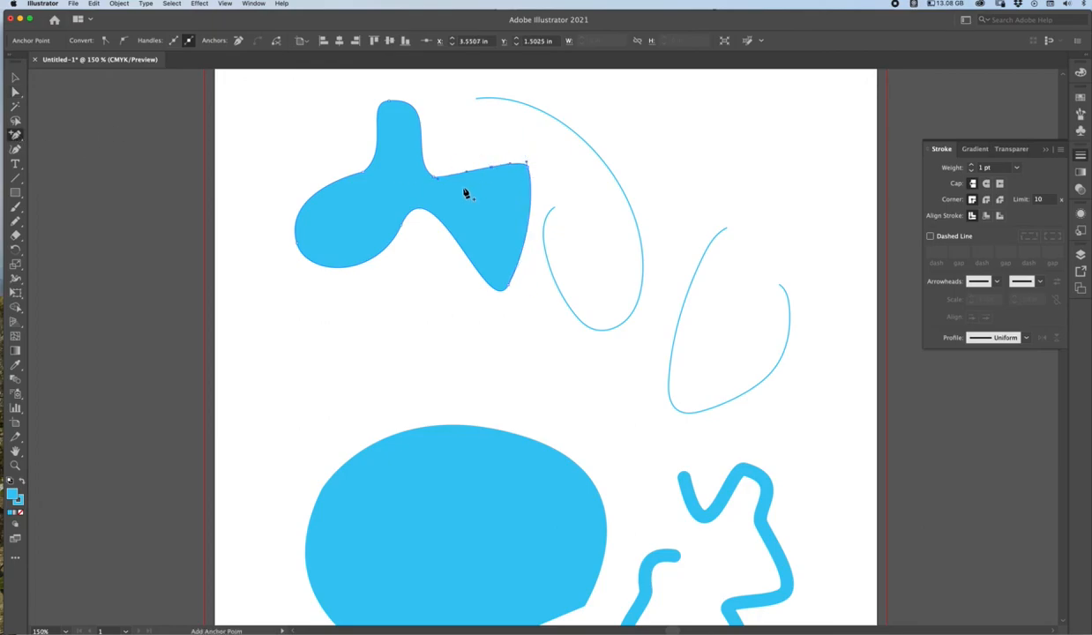
click(421, 137)
click(309, 195)
Step: Distort the upper blue shape by pulling its right edge and neck inward and its left lobe up to a point
click(15, 91)
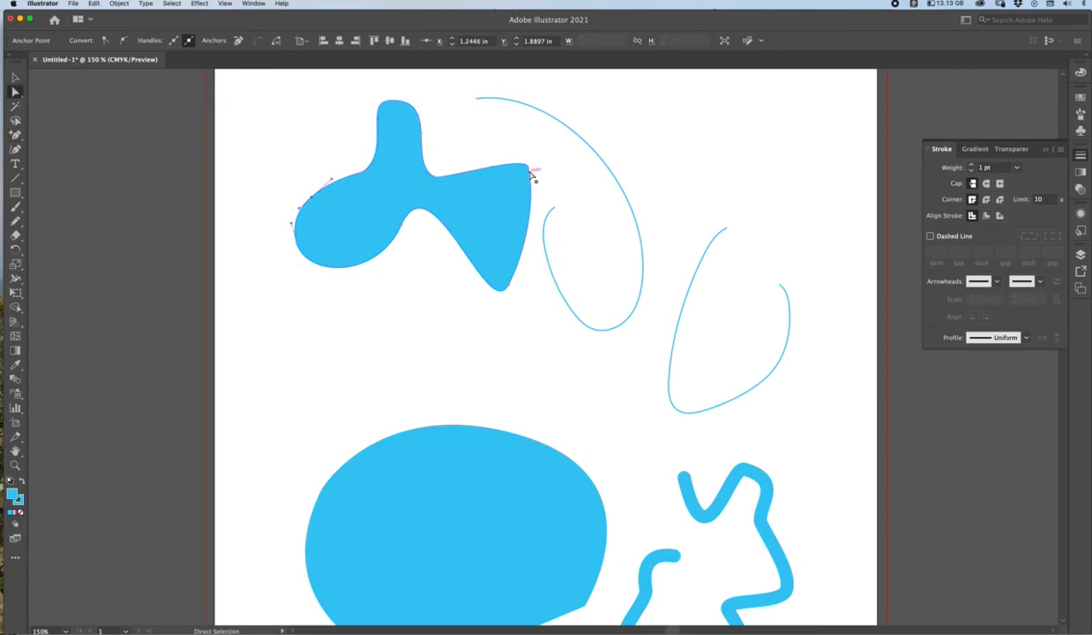
drag(526, 167, 421, 190)
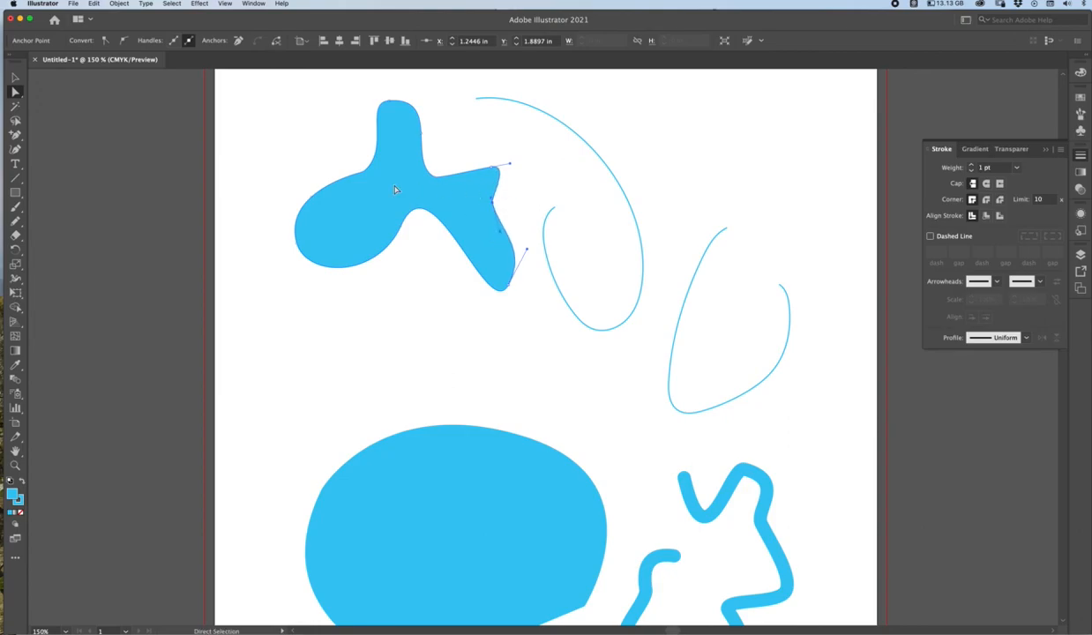
drag(373, 143, 399, 146)
drag(312, 212, 262, 144)
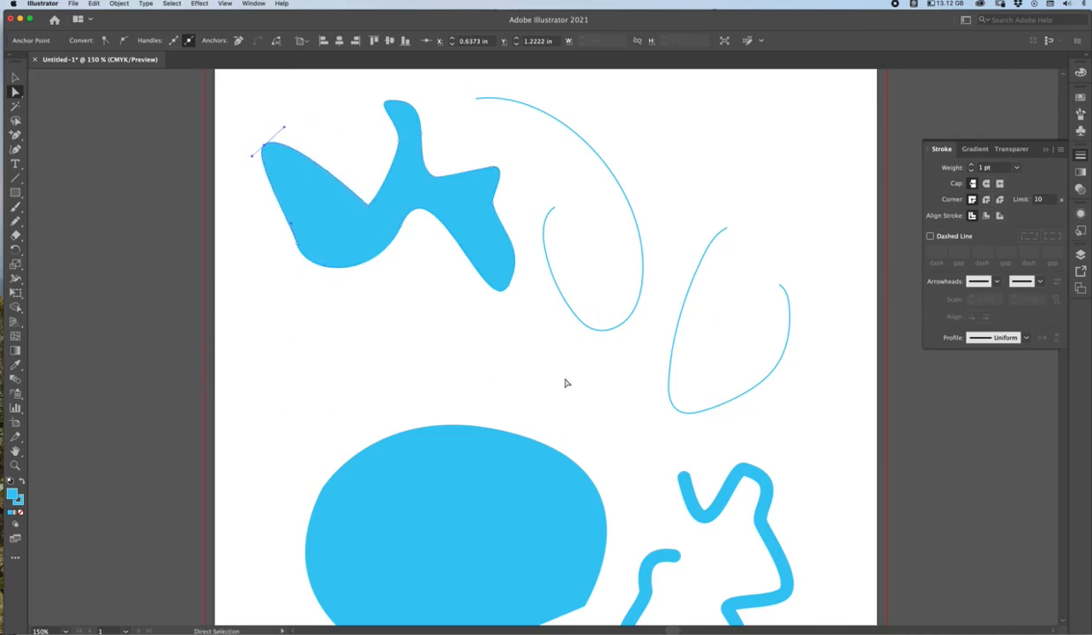
Step: Draw a looping freehand Pencil scribble about 2.38 by 0.68 in between the two blue shapes
drag(539, 378, 499, 282)
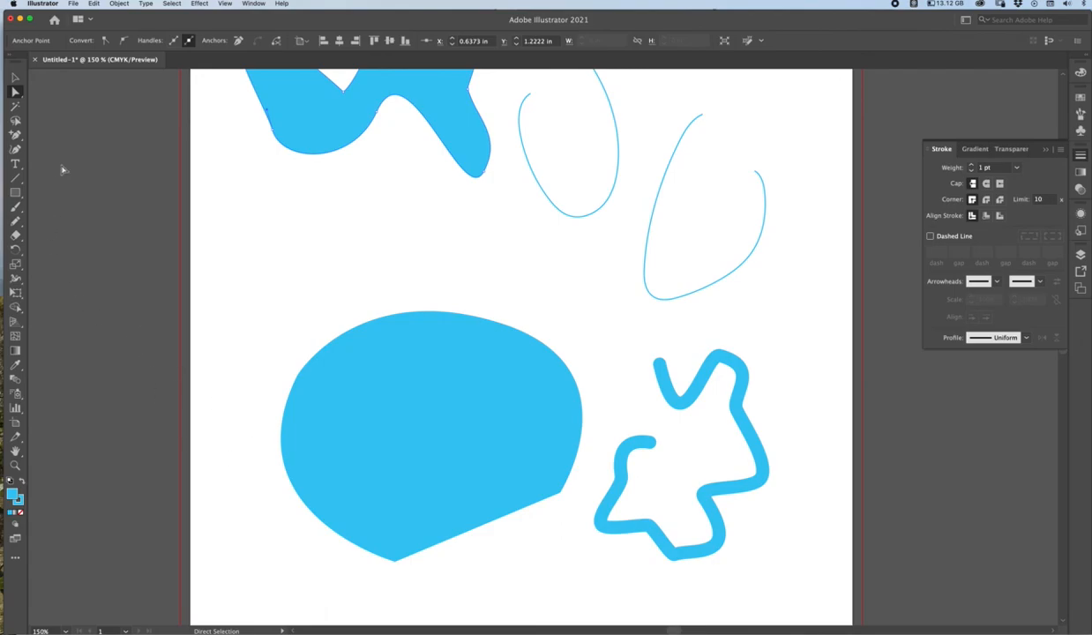
drag(18, 220, 55, 221)
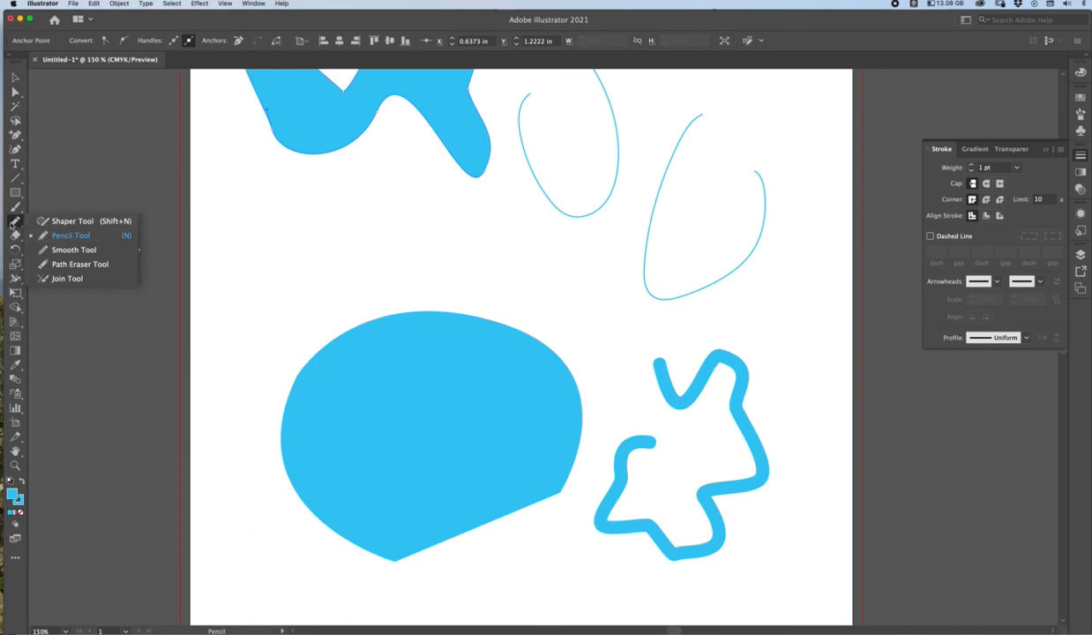
mouse_move(350, 213)
mouse_down()
mouse_move(357, 264)
mouse_move(462, 243)
mouse_move(515, 261)
mouse_up()
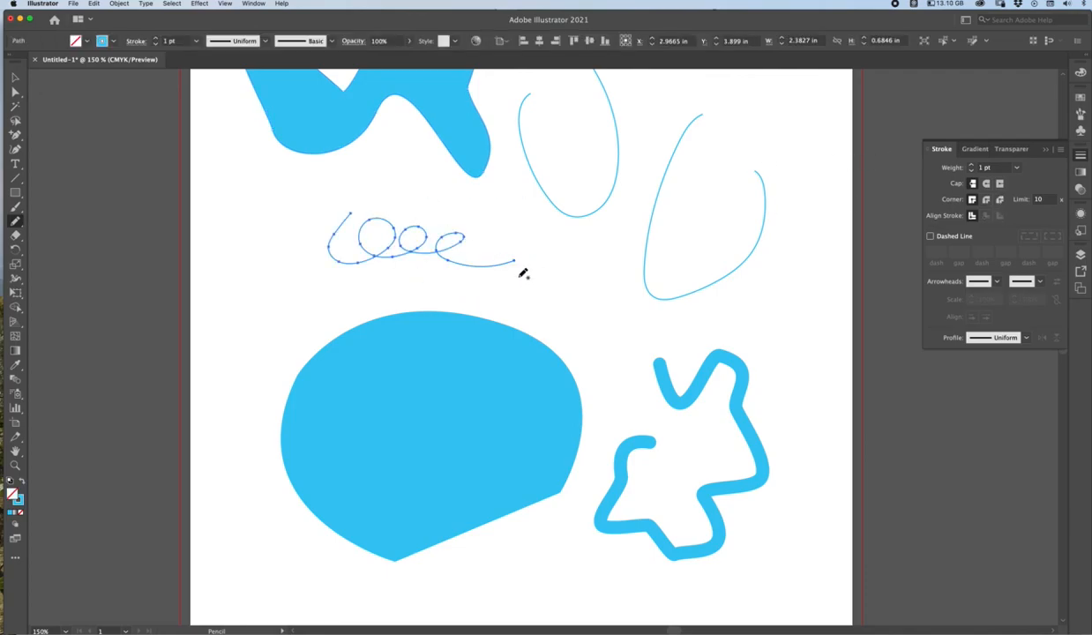
Step: Draw a row of short, separate Pencil strokes across and between the two thin freehand curves
scroll(529, 278, up, 5)
scroll(529, 278, right, 2)
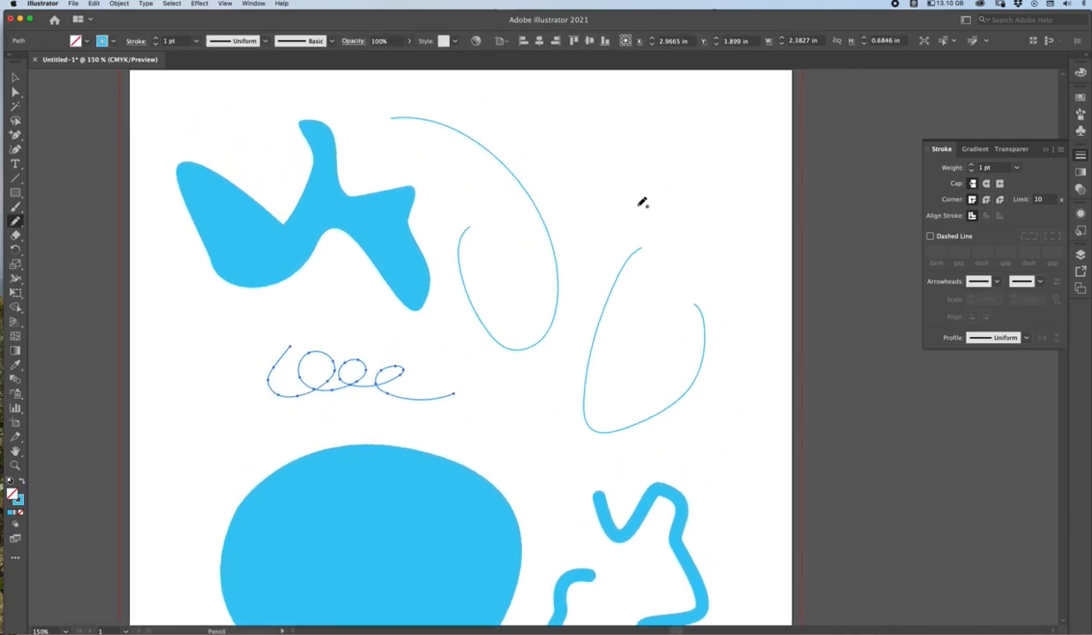
drag(516, 225, 564, 291)
mouse_move(547, 234)
mouse_down()
mouse_move(567, 280)
mouse_move(580, 273)
mouse_up()
drag(575, 234, 600, 287)
drag(621, 260, 626, 308)
drag(668, 279, 650, 334)
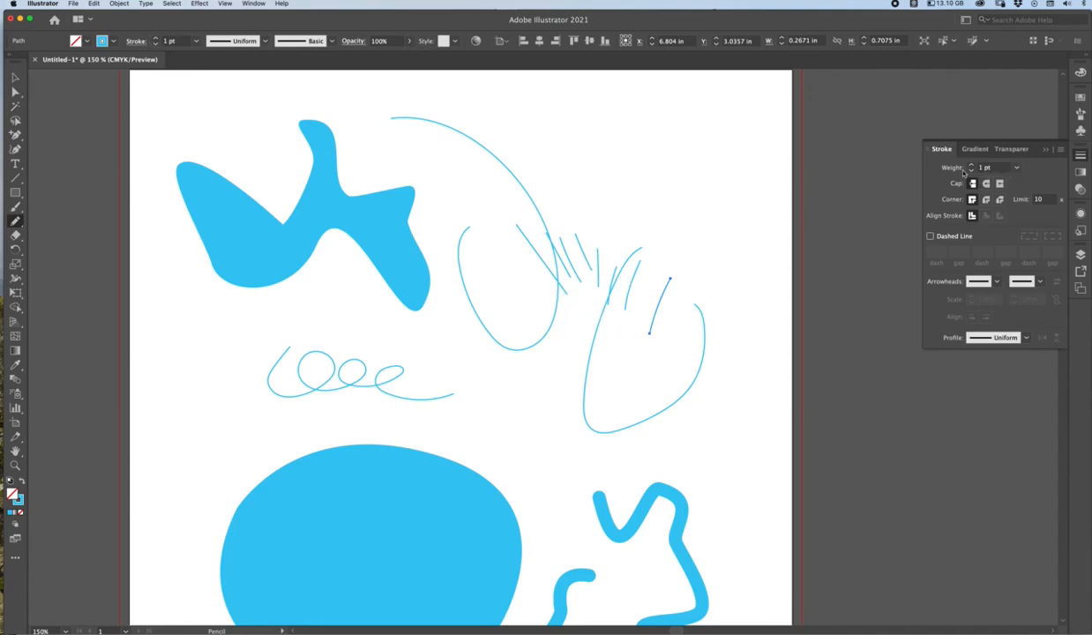
Step: Give the last short stroke a 6 pt weight with round cap and corners, and draw a matching freehand loop about 0.93 by 1.12 in above it
click(1016, 169)
click(988, 399)
click(985, 182)
click(986, 198)
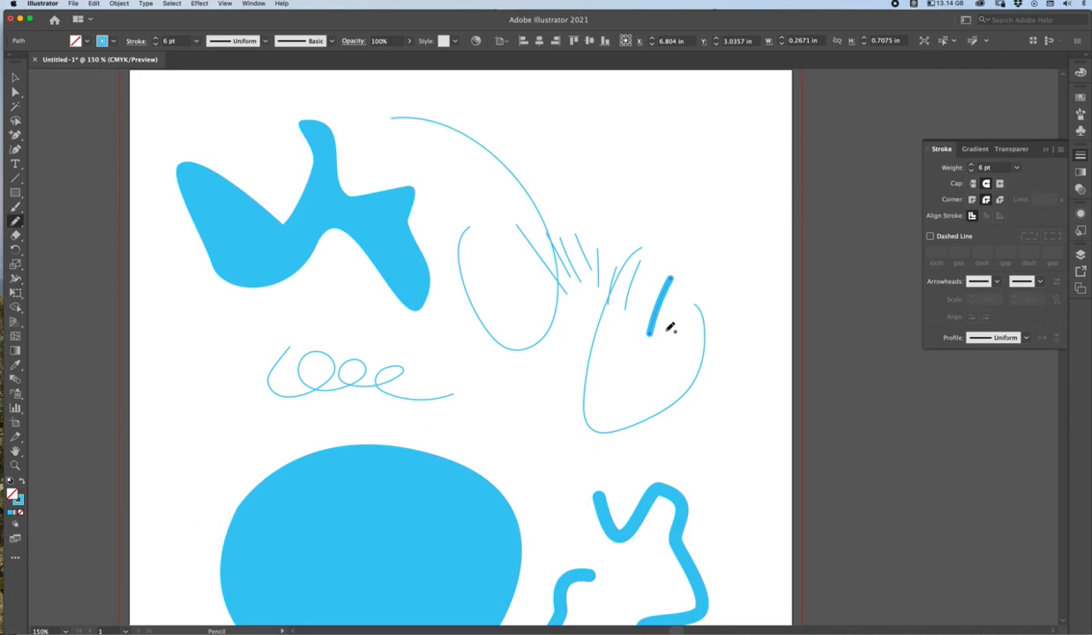
mouse_move(660, 173)
mouse_down()
mouse_move(709, 151)
mouse_move(663, 173)
mouse_up()
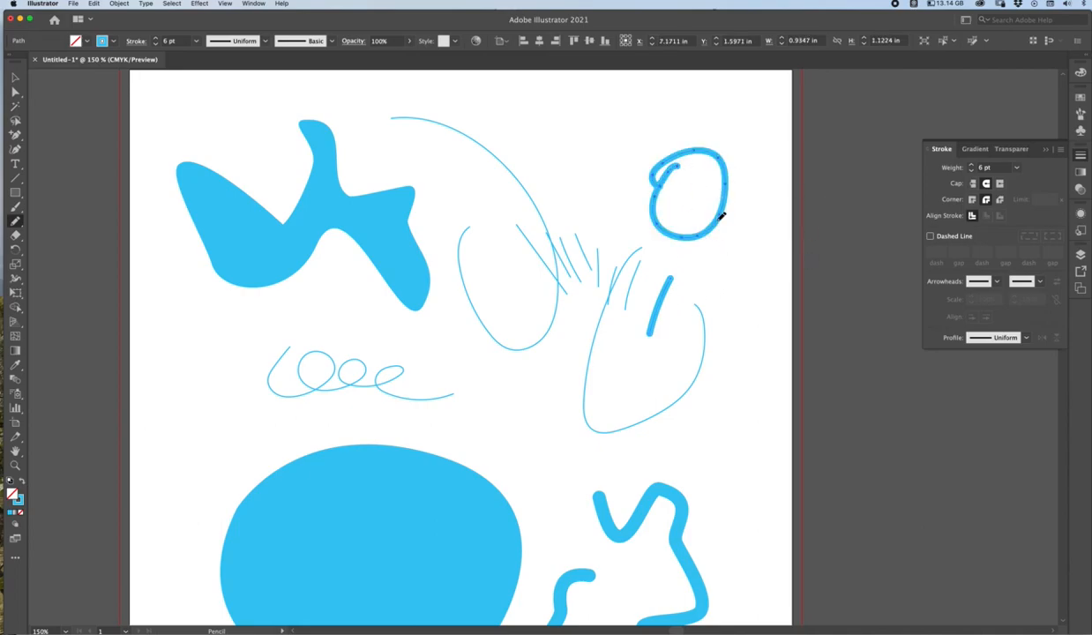